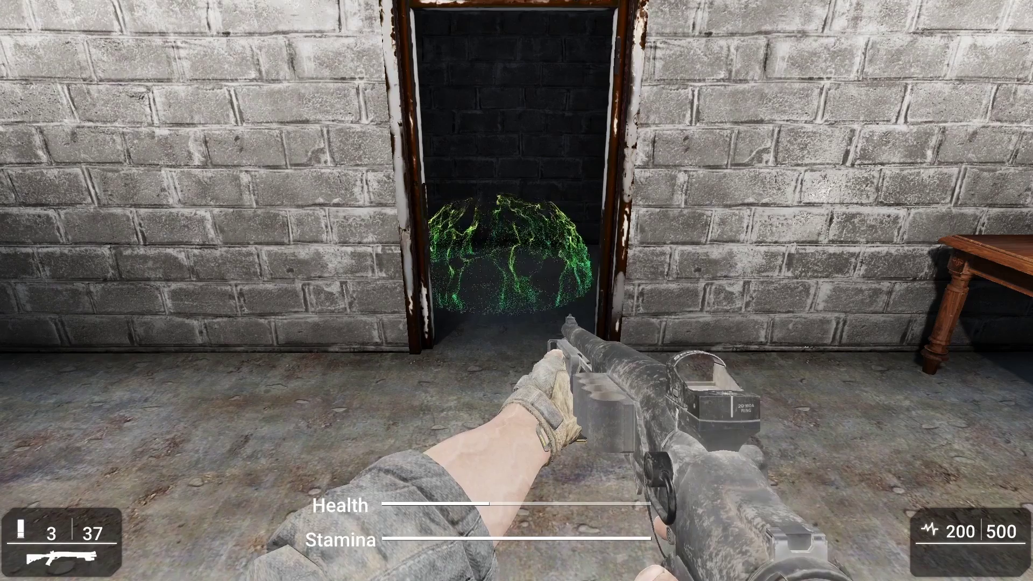
Step: Walk through the test level in play mode, passing the doorway, the wooden desk and the open red door
key(w)
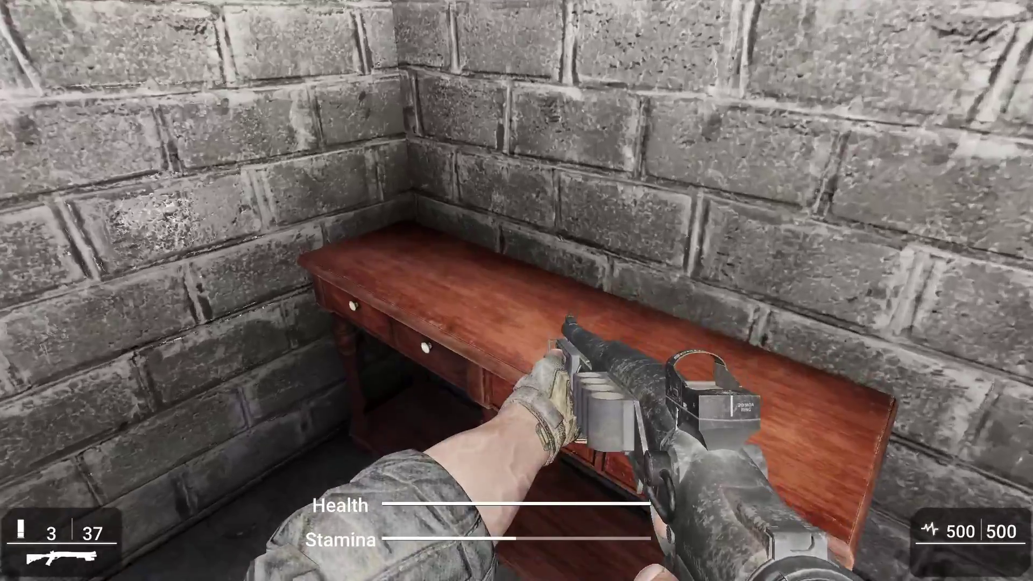
key(s)
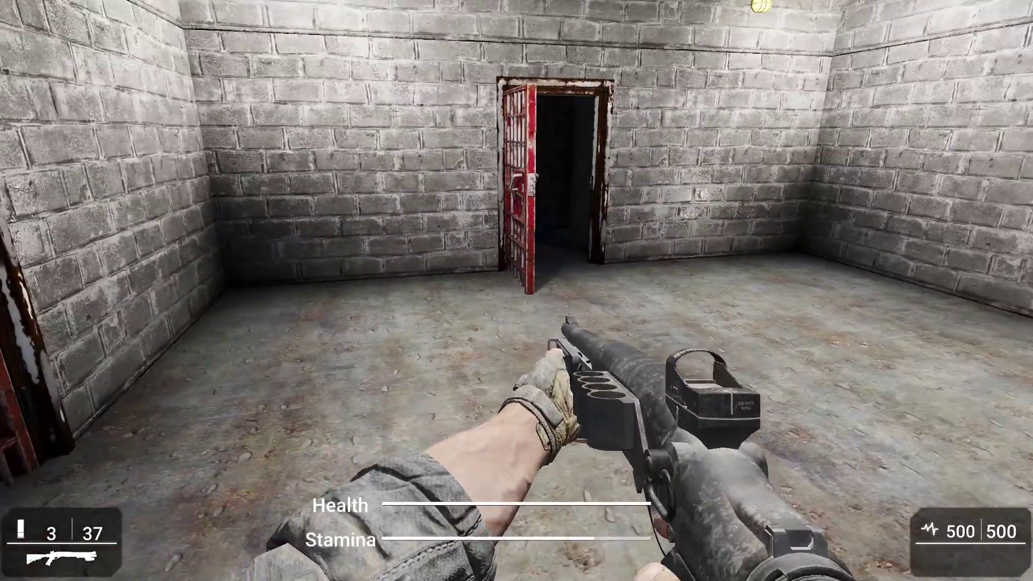
key(w)
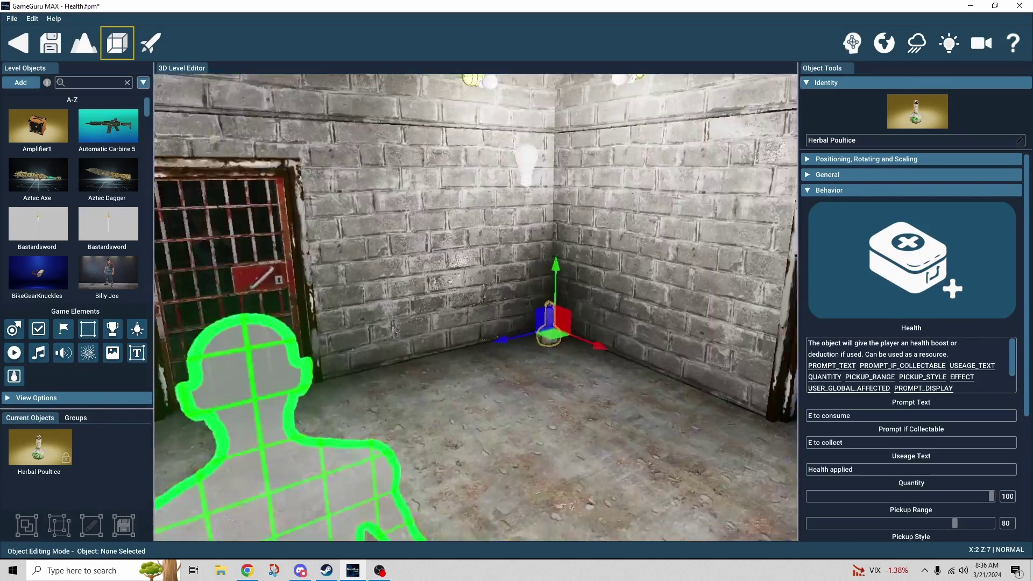
Step: Make the Herbal Poultice collectable in its general settings, after checking its Health behavior options
right_drag(724, 288, 724, 288)
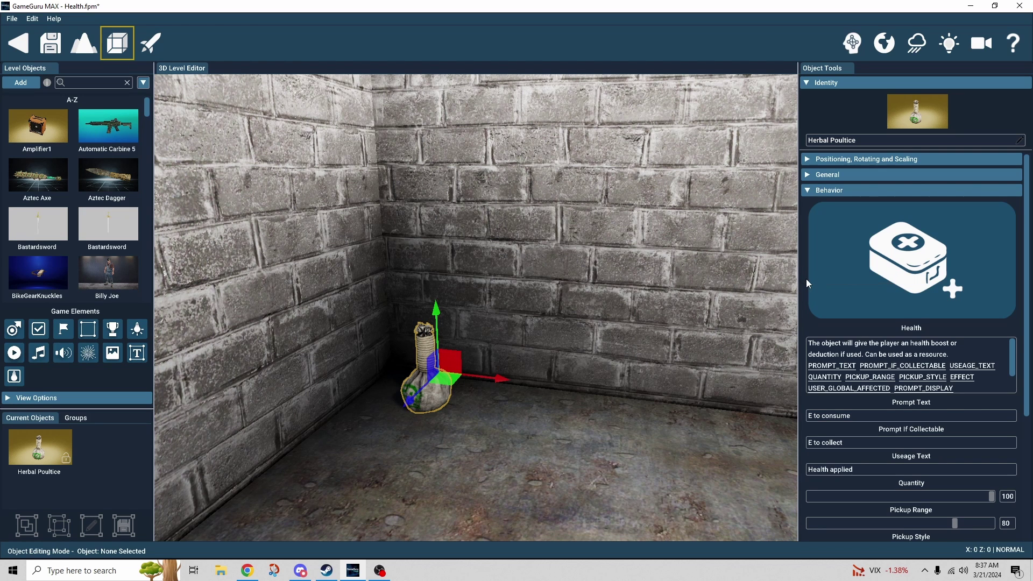
scroll(806, 284, down, 3)
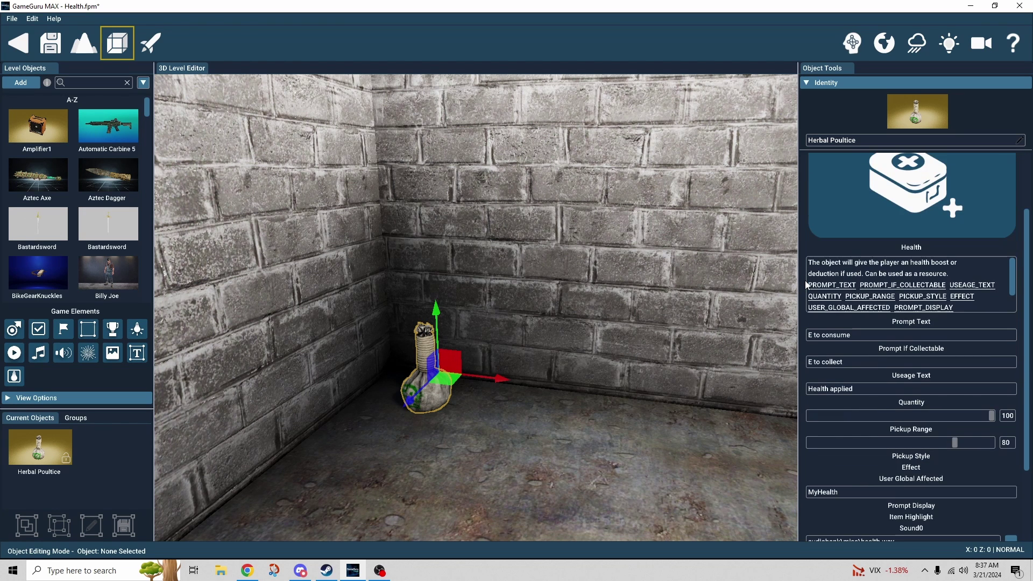
scroll(805, 284, down, 3)
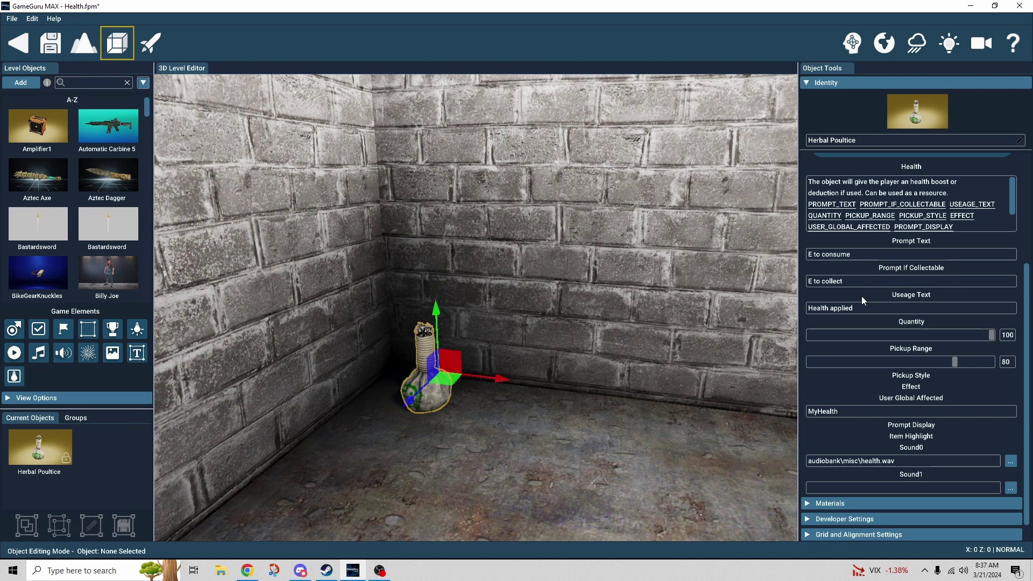
scroll(861, 296, up, 3)
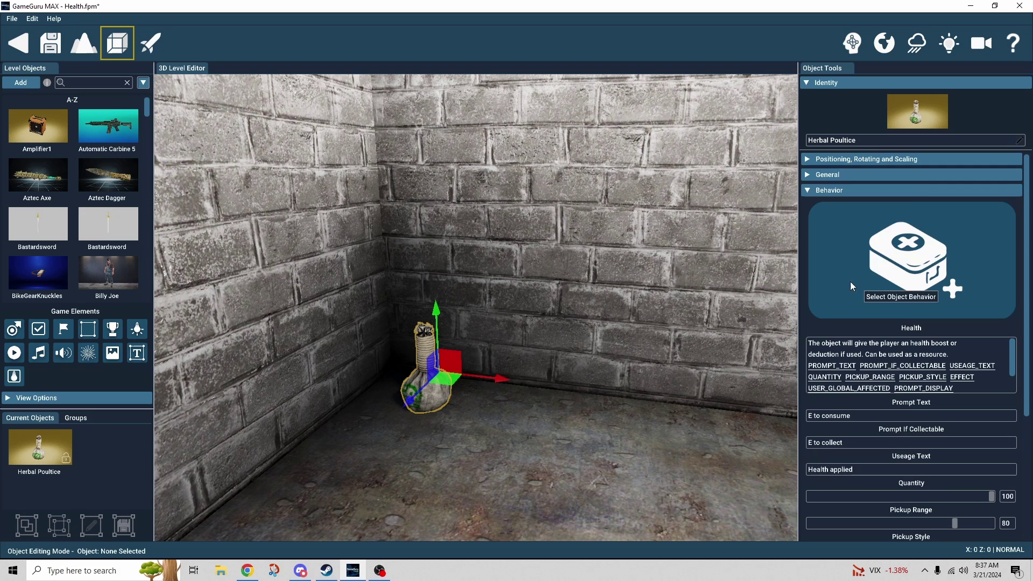
click(808, 175)
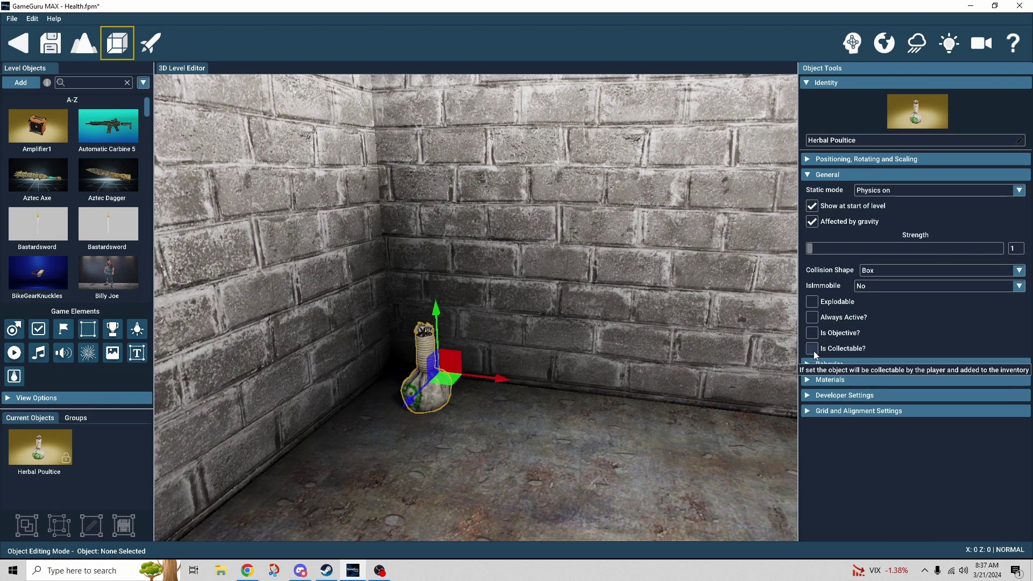
click(812, 349)
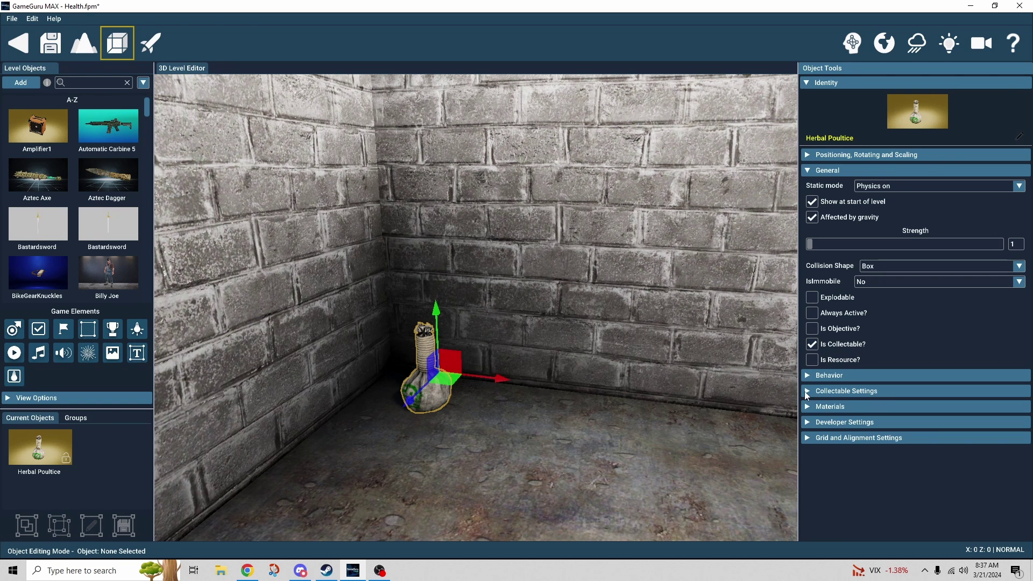
Step: Create a collection item for the Herbal Poultice and set its item description to "Health Potion"
click(818, 393)
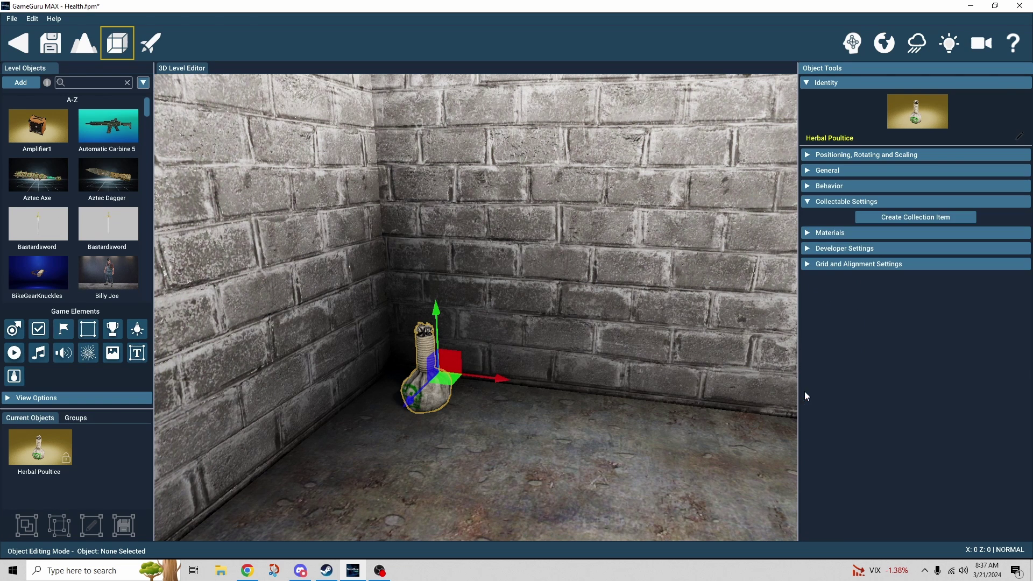
click(897, 218)
scroll(889, 278, down, 3)
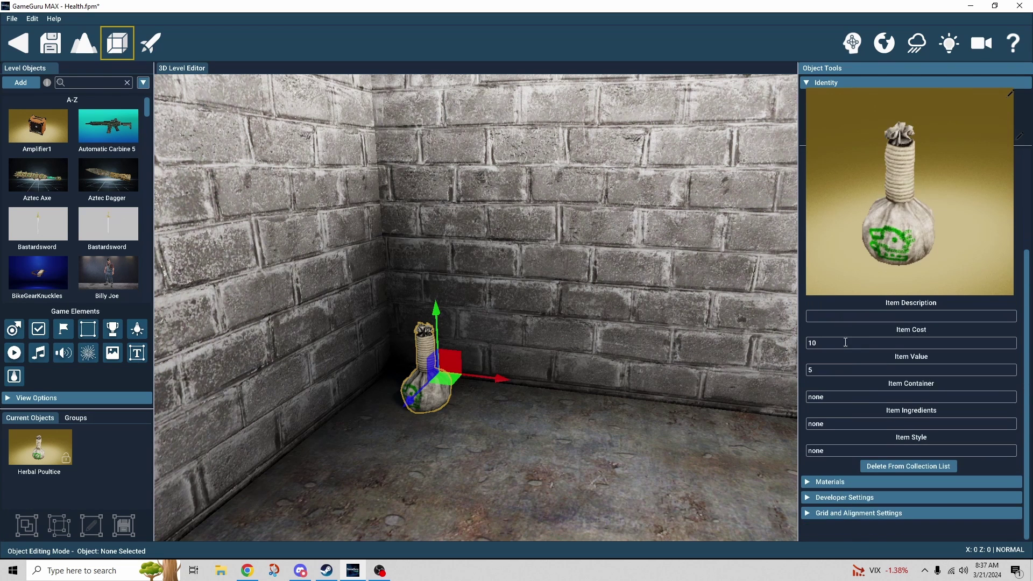
click(869, 317)
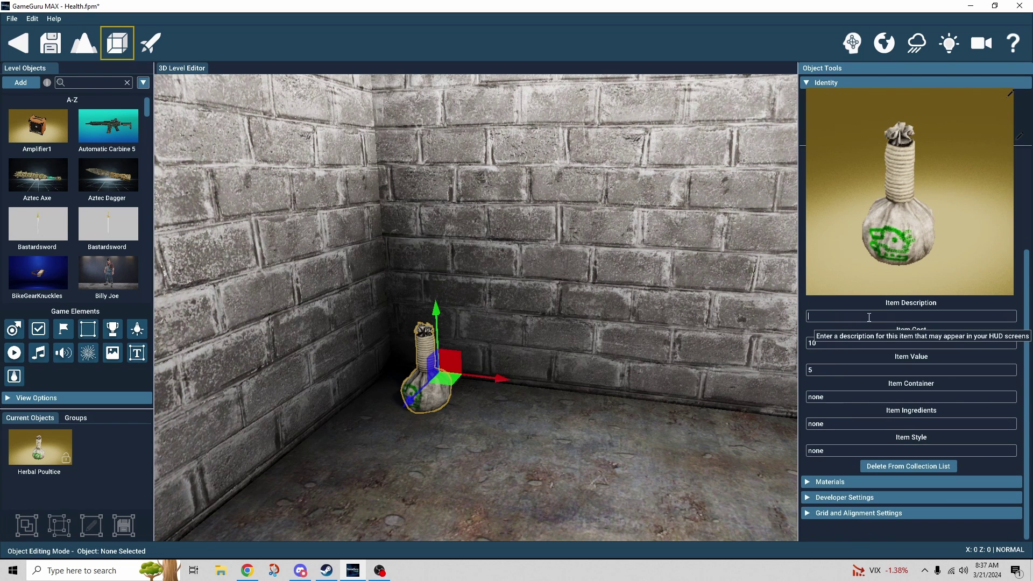
text(Health Potion)
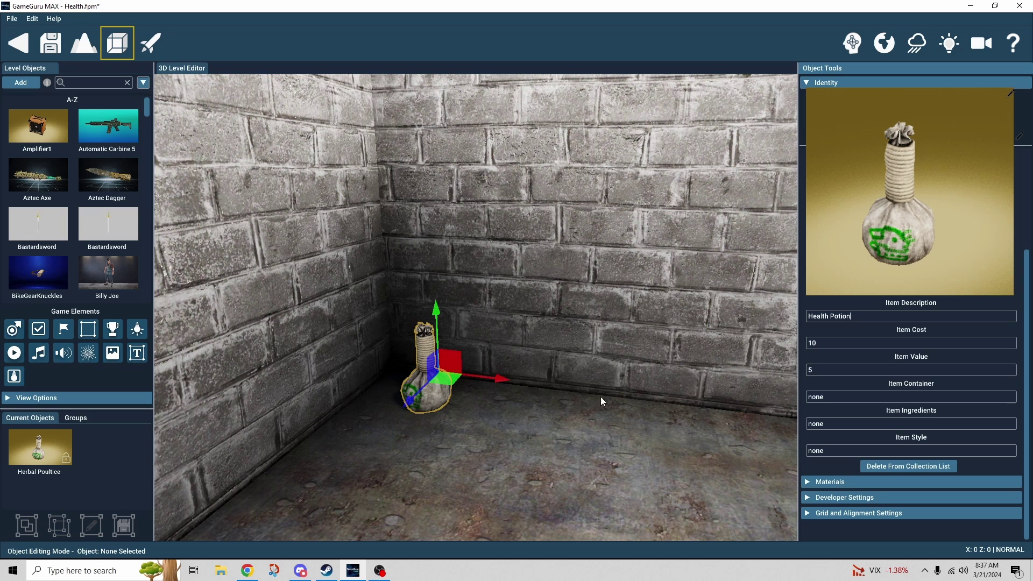
Step: Review the Herbal Poultice's Health behavior description, prompt texts and quantity, and reselect the object in the level
scroll(822, 266, up, 3)
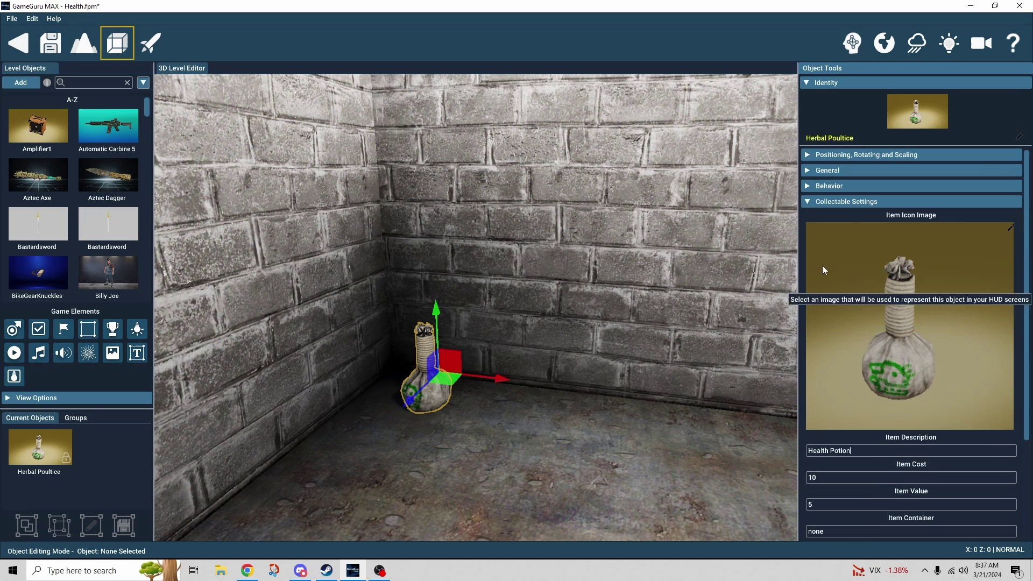
click(809, 186)
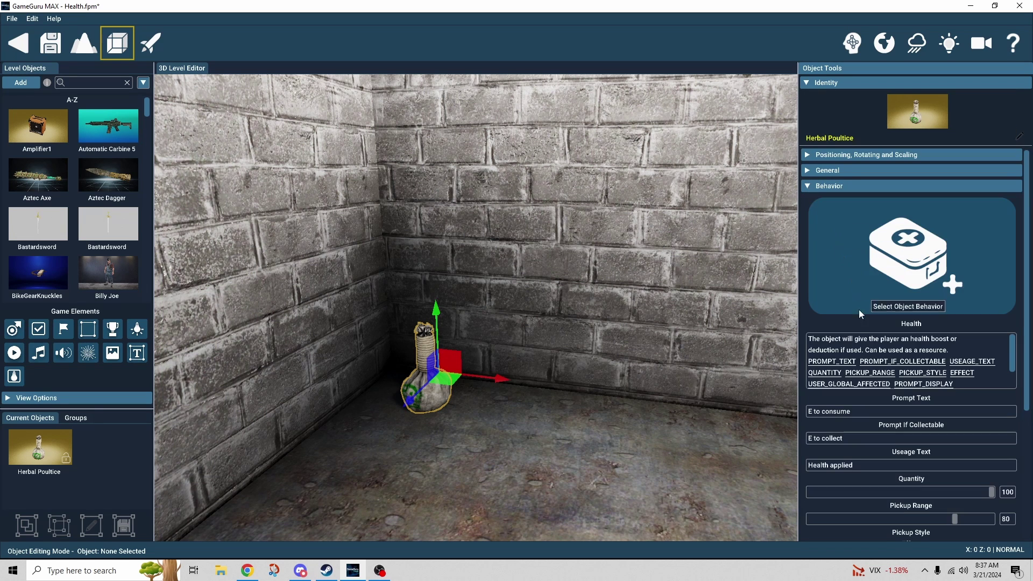
scroll(888, 360, down, 2)
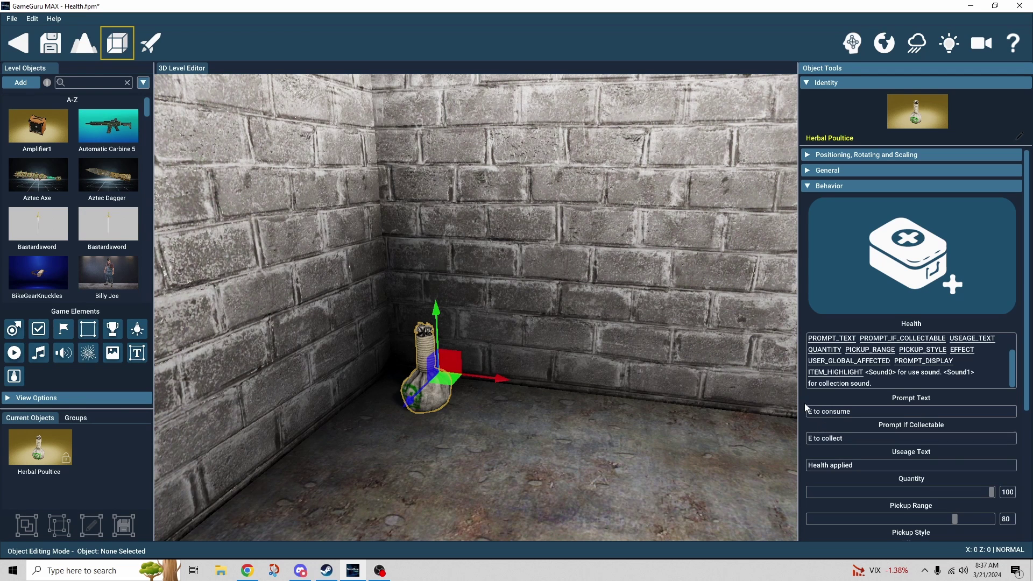
scroll(802, 403, down, 3)
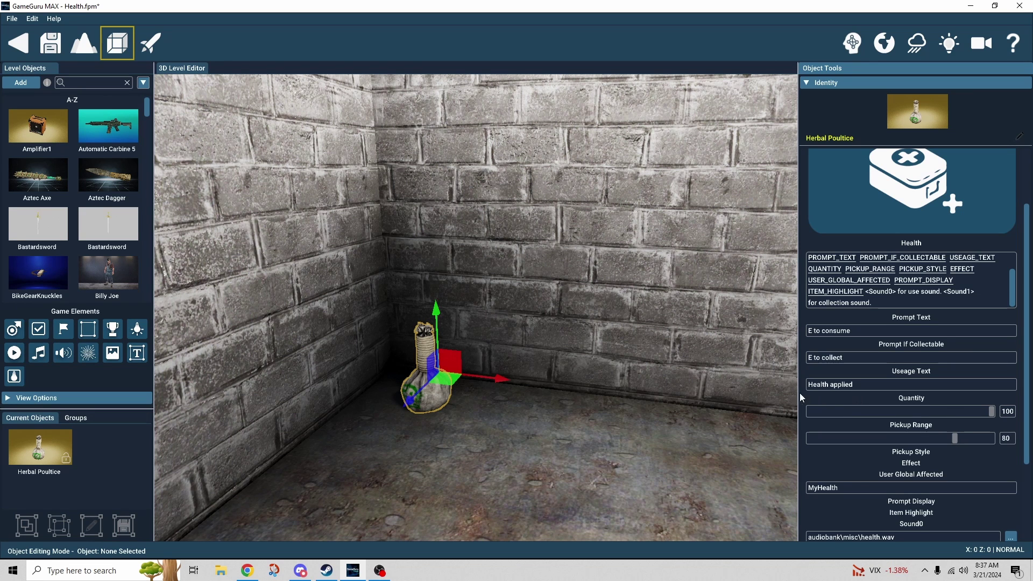
scroll(805, 384, down, 3)
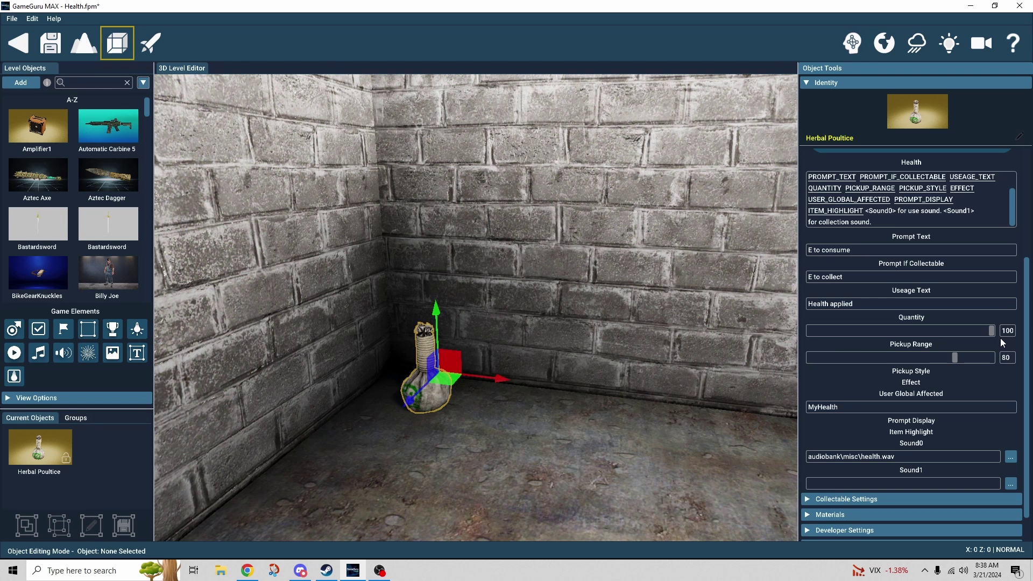
click(578, 450)
click(438, 393)
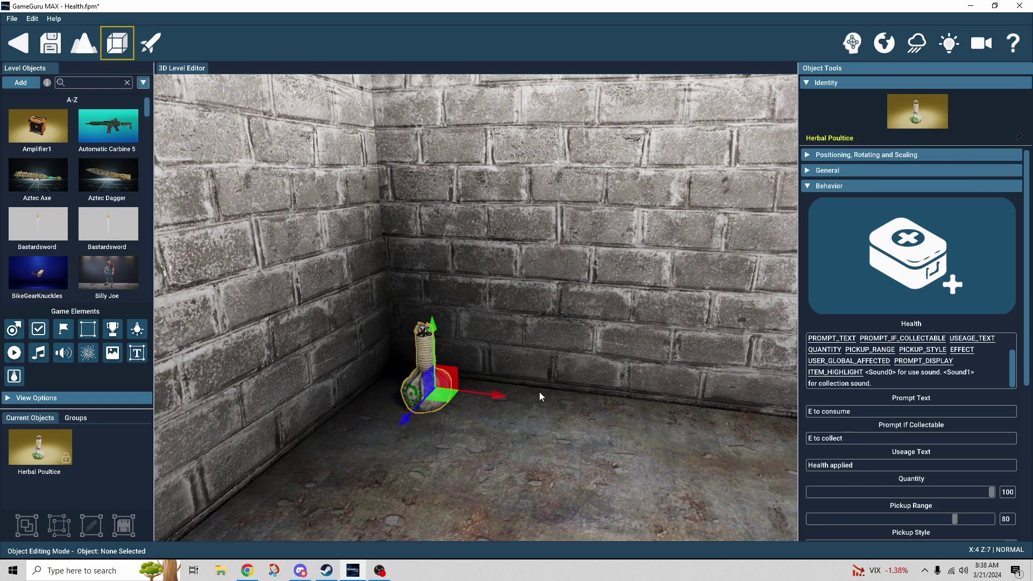
Step: Examine the available Pickup Style and Effect choices in the Herbal Poultice's Health behavior, keeping the current ones
scroll(803, 365, down, 1)
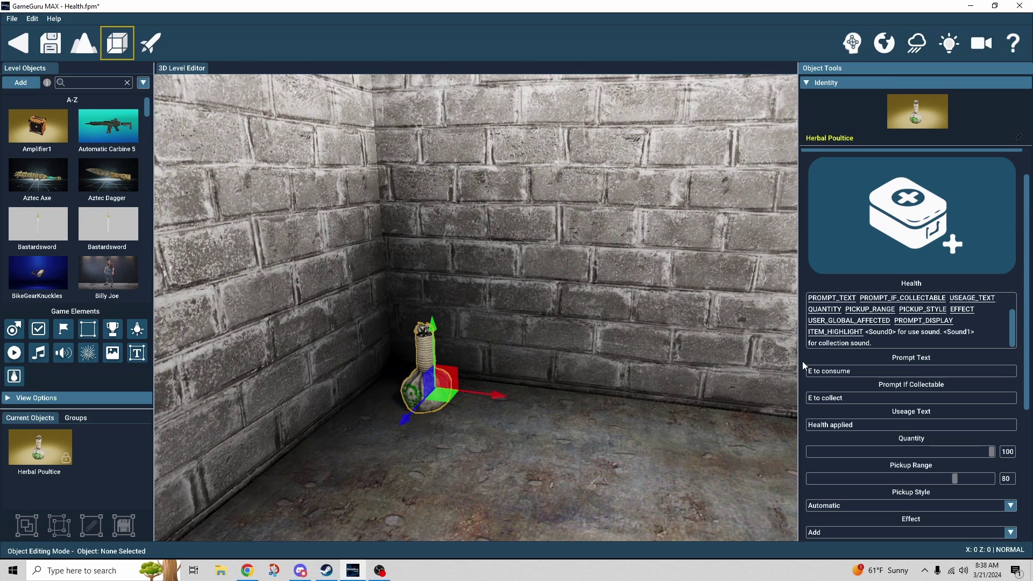
scroll(802, 361, down, 1)
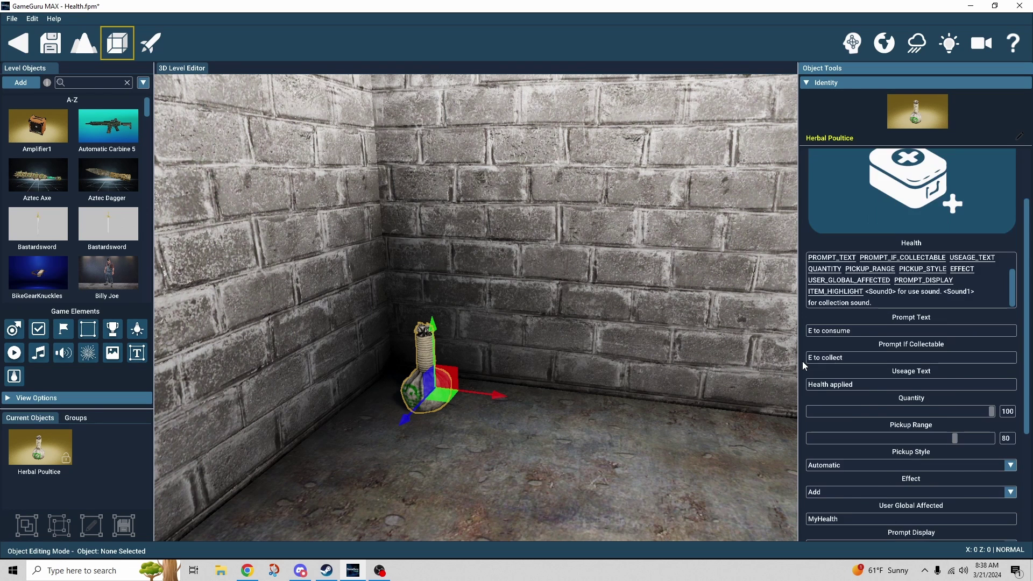
scroll(802, 360, down, 2)
scroll(802, 361, down, 1)
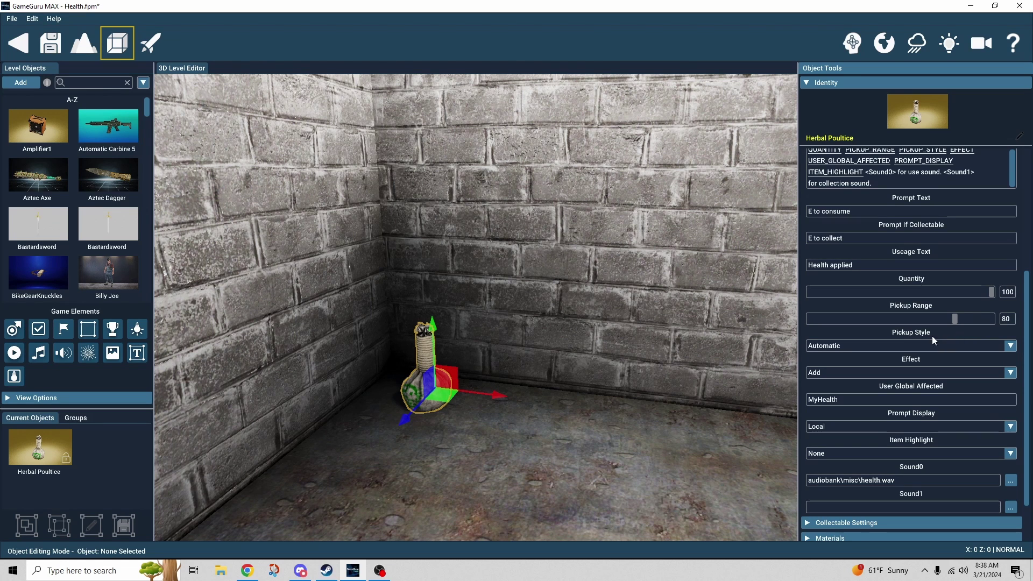
click(913, 342)
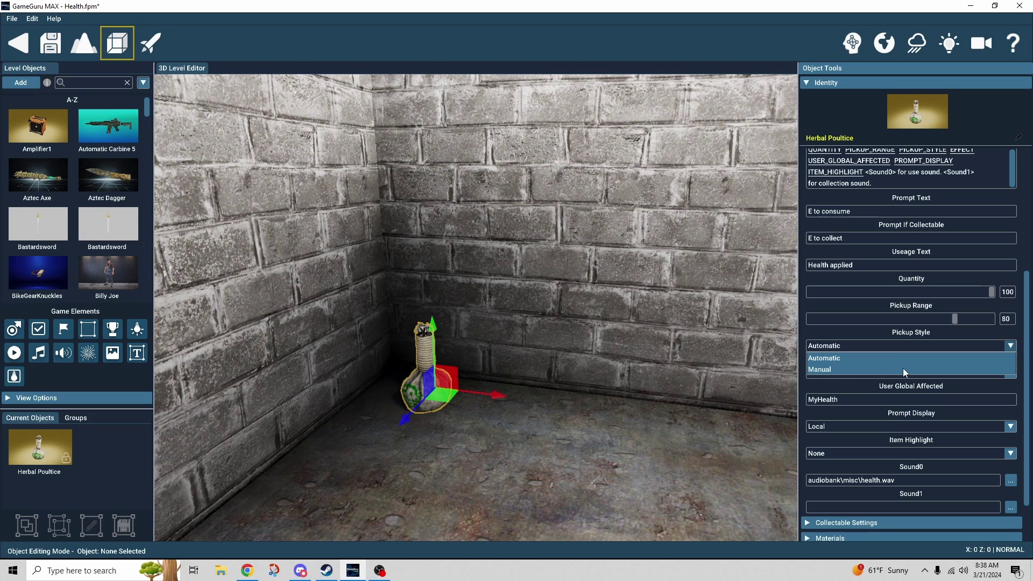
click(867, 343)
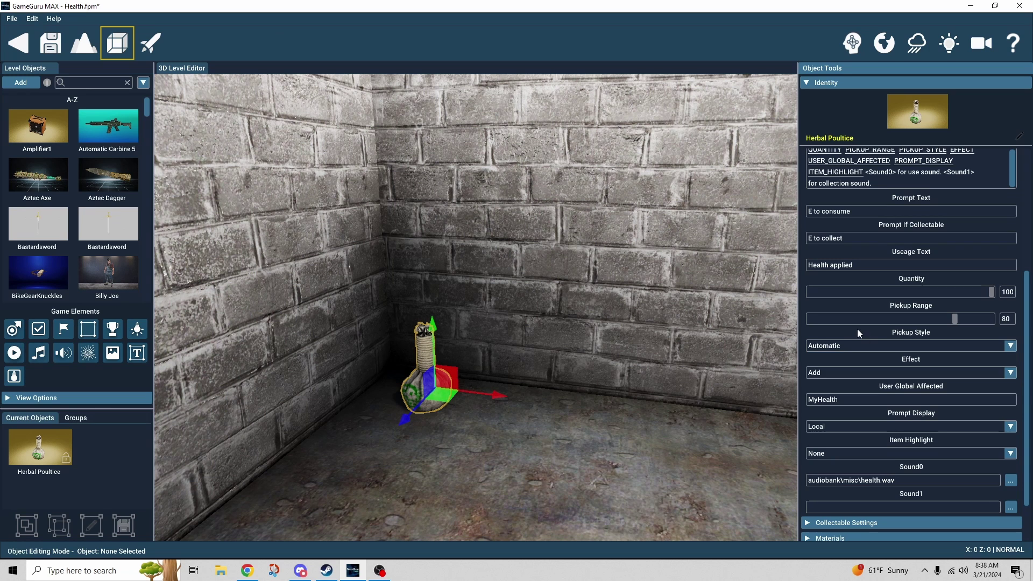
click(893, 373)
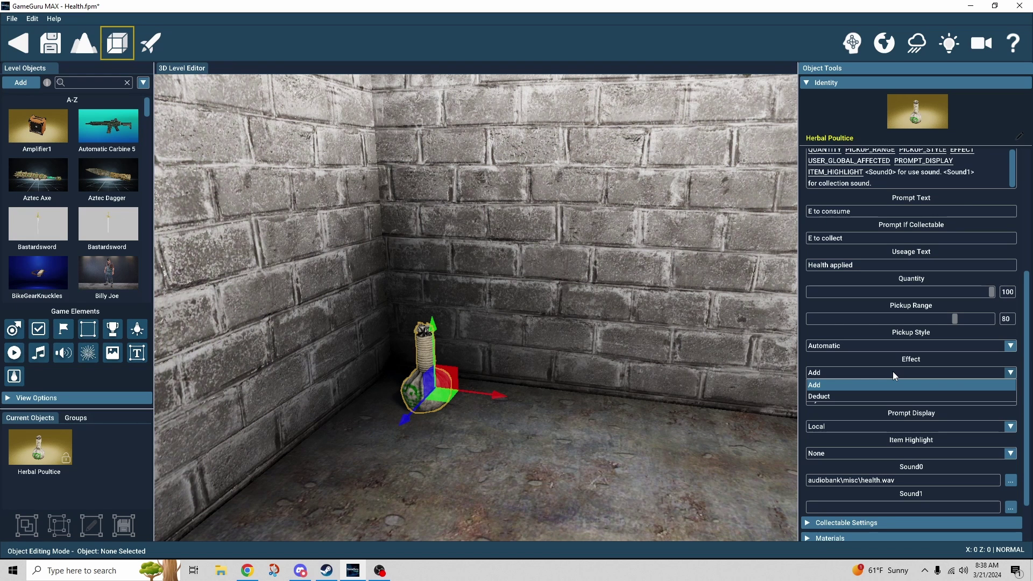
click(866, 360)
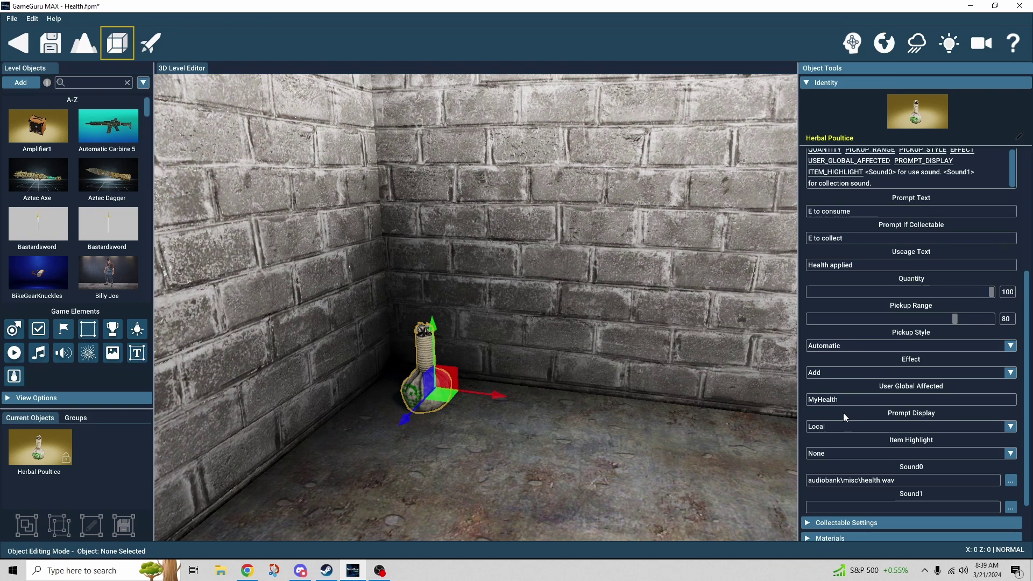
Step: Examine the available Prompt Display and Item Highlight choices of the Health behavior without changing them
scroll(847, 412, down, 2)
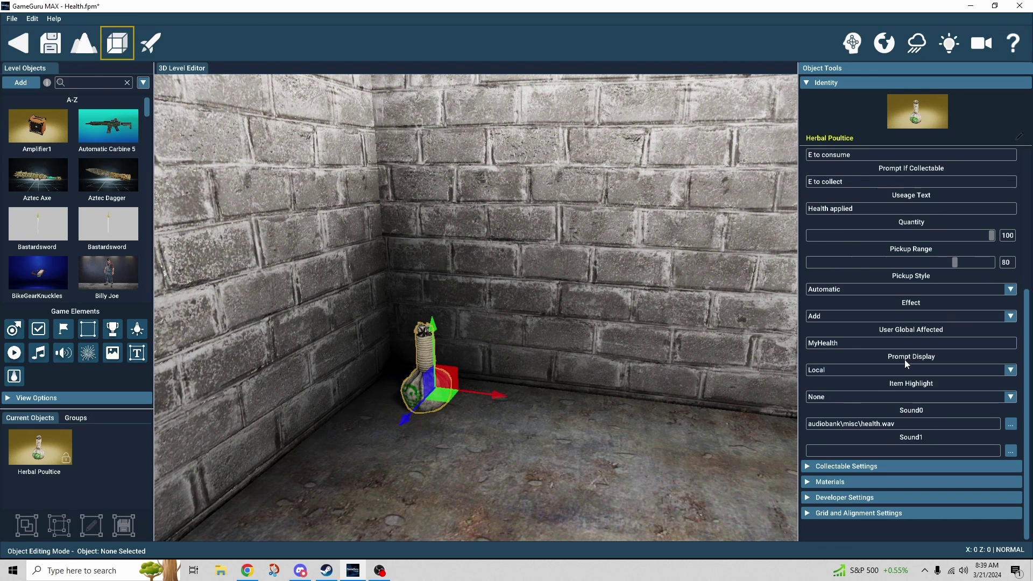
click(888, 370)
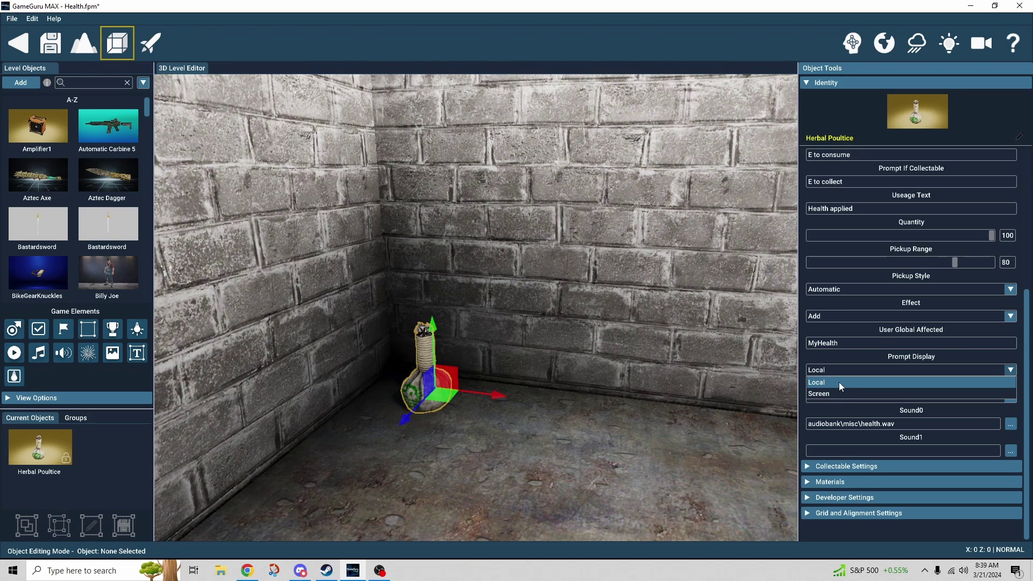
click(843, 360)
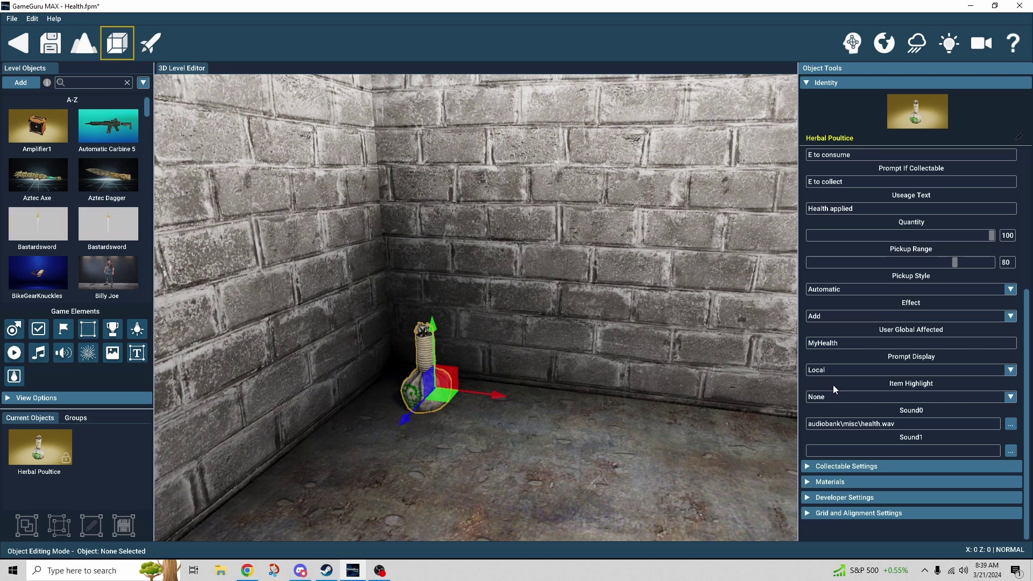
click(901, 401)
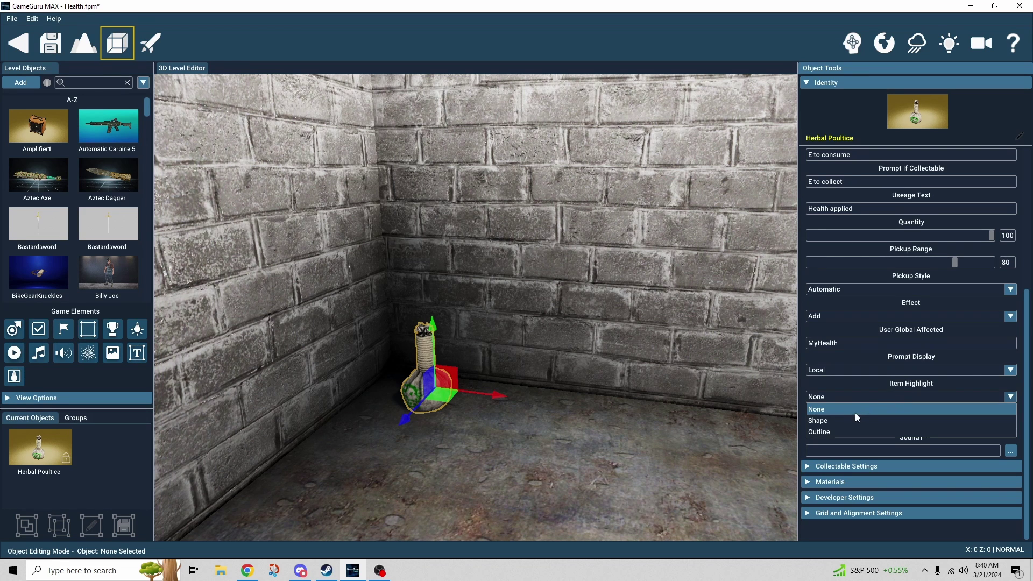
click(843, 385)
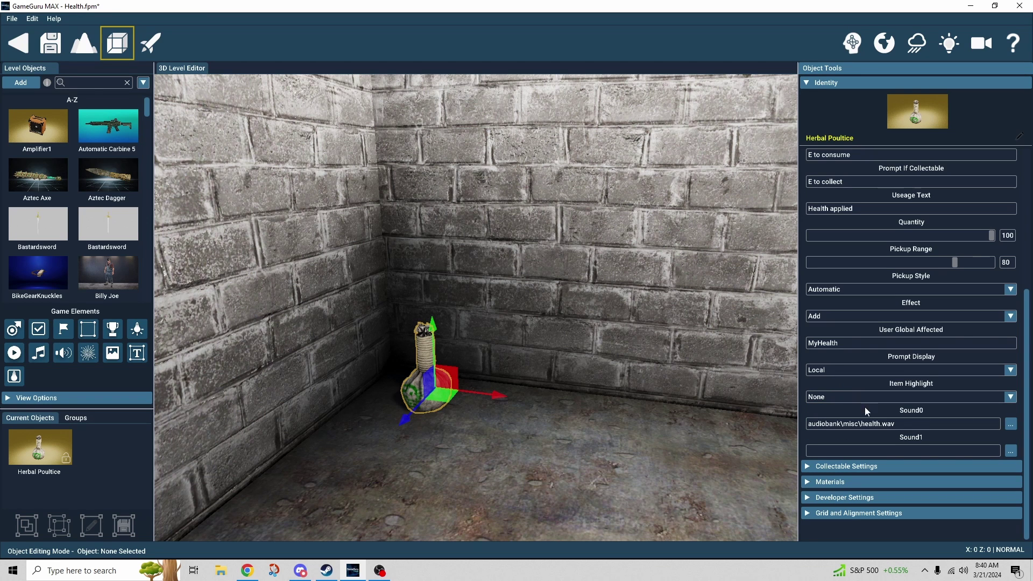
Step: Look over the Herbal Poultice's material settings, including Emissive Color, and return to the sound slots of its Health behavior
click(809, 482)
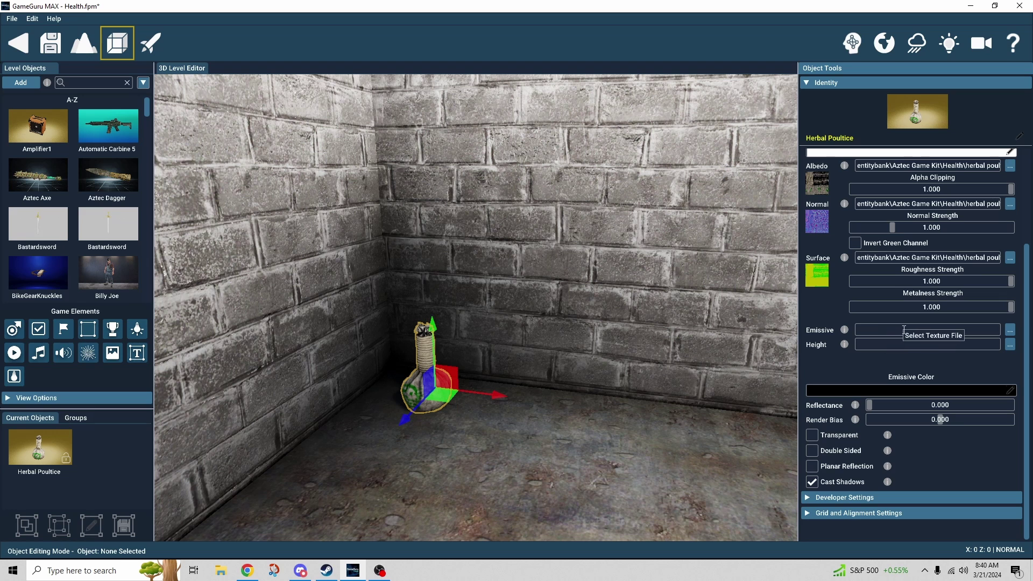
scroll(838, 314, up, 3)
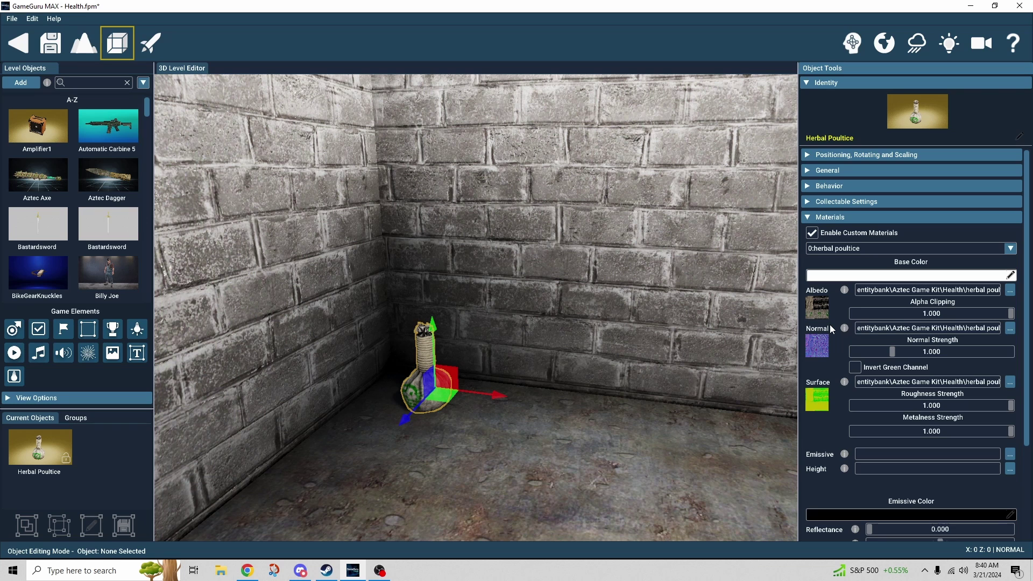
click(807, 215)
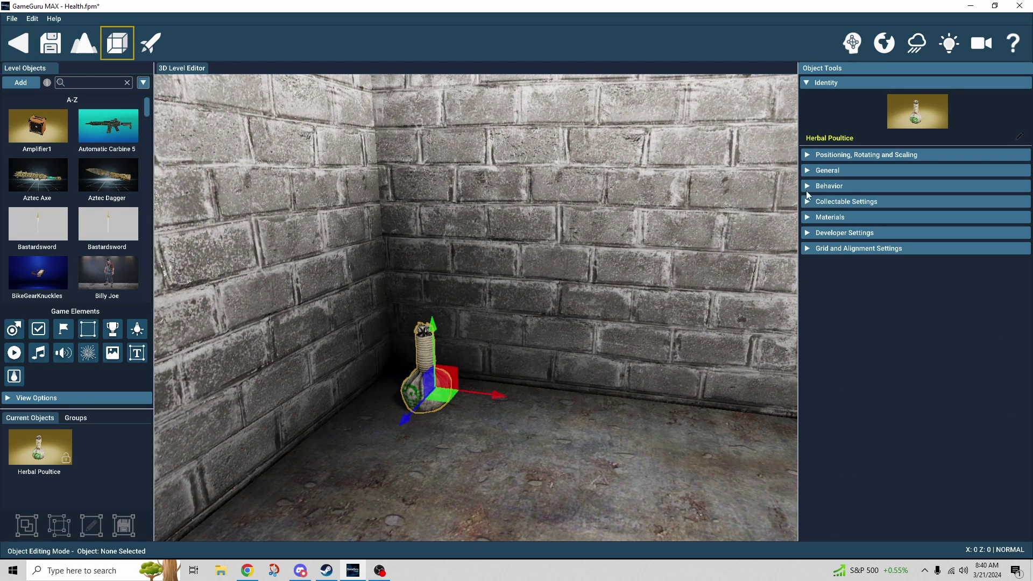
click(808, 186)
scroll(802, 289, down, 8)
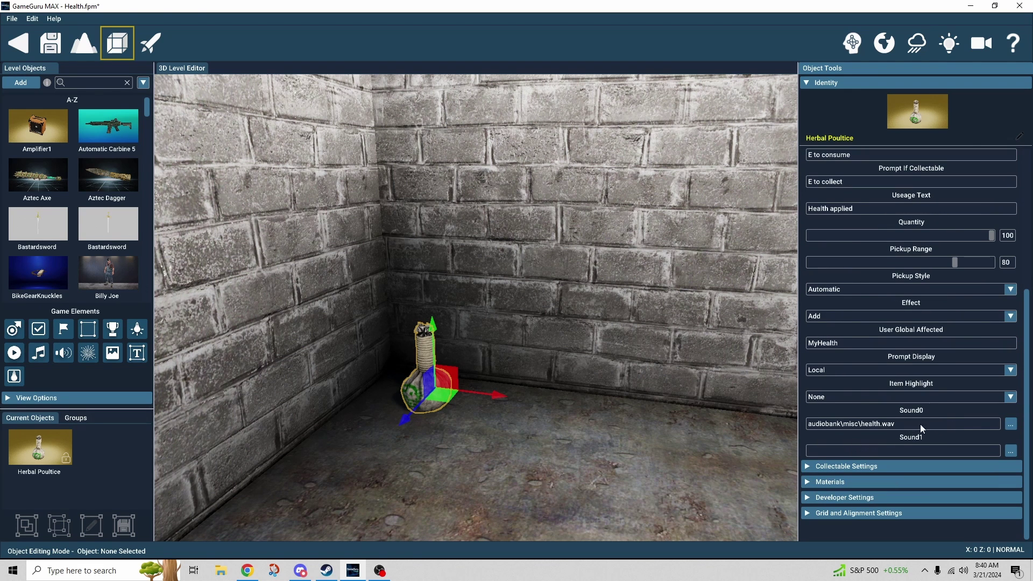
Step: Select the JB_bottle on the table and look over its Bottled Item behavior settings, including the Effect choices
scroll(927, 434, up, 6)
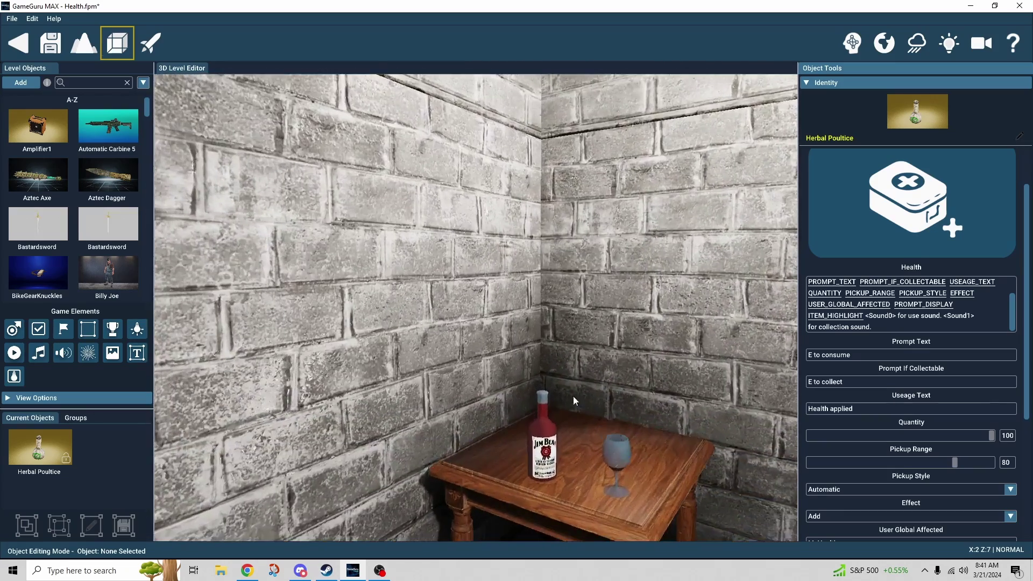
click(538, 437)
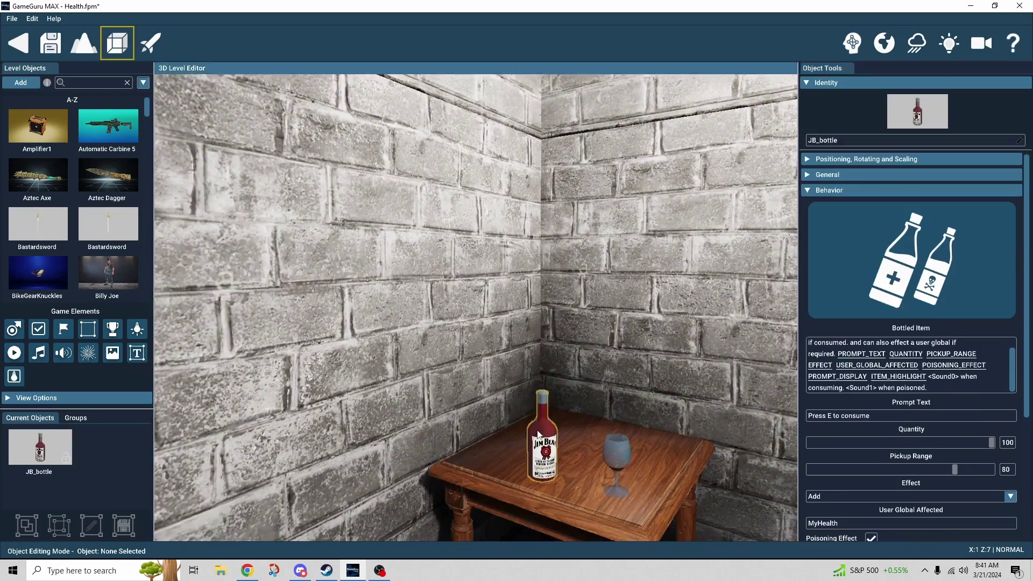
scroll(611, 320, up, 1)
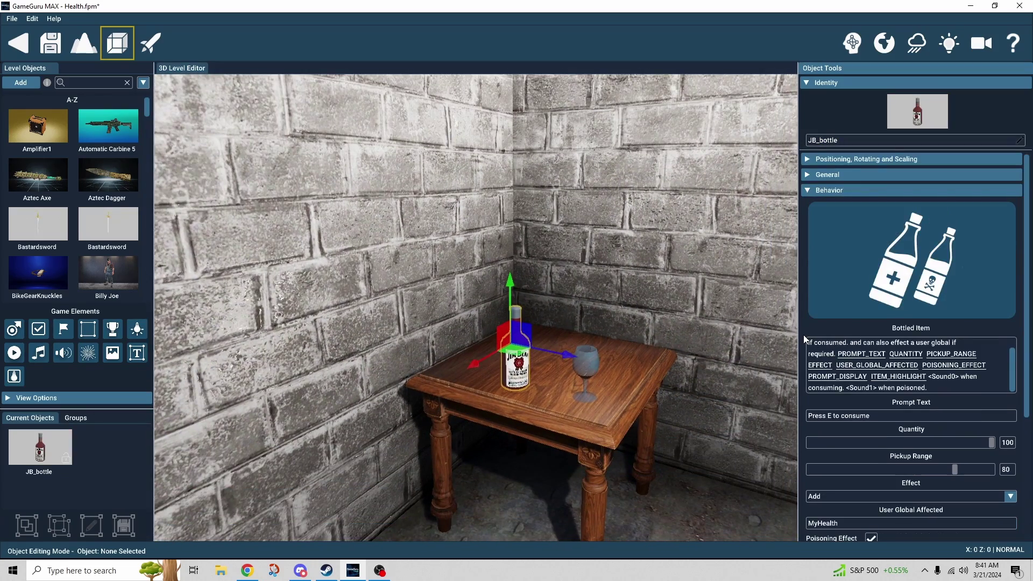
scroll(804, 339, down, 1)
scroll(803, 335, down, 2)
scroll(803, 335, down, 1)
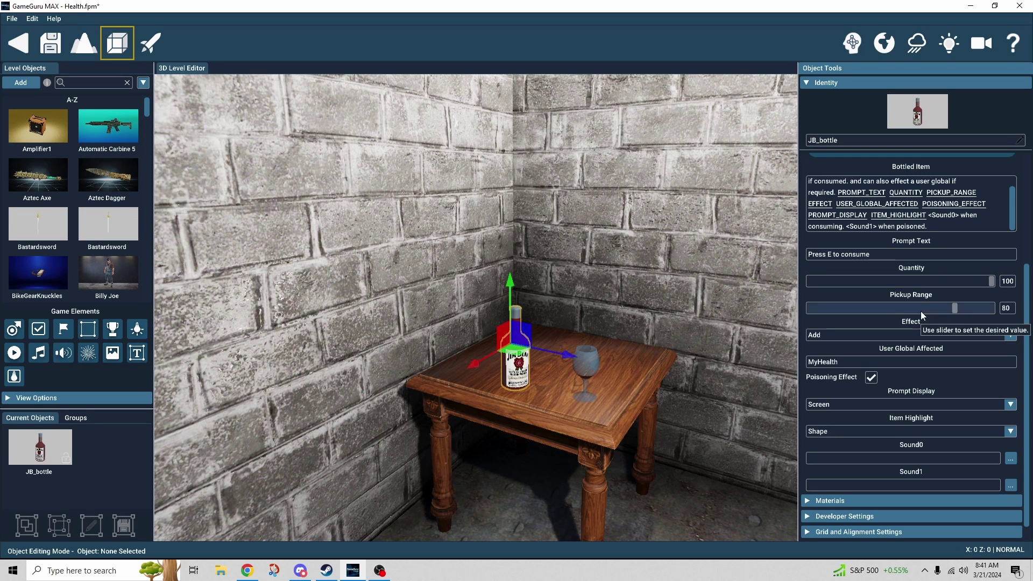
click(910, 335)
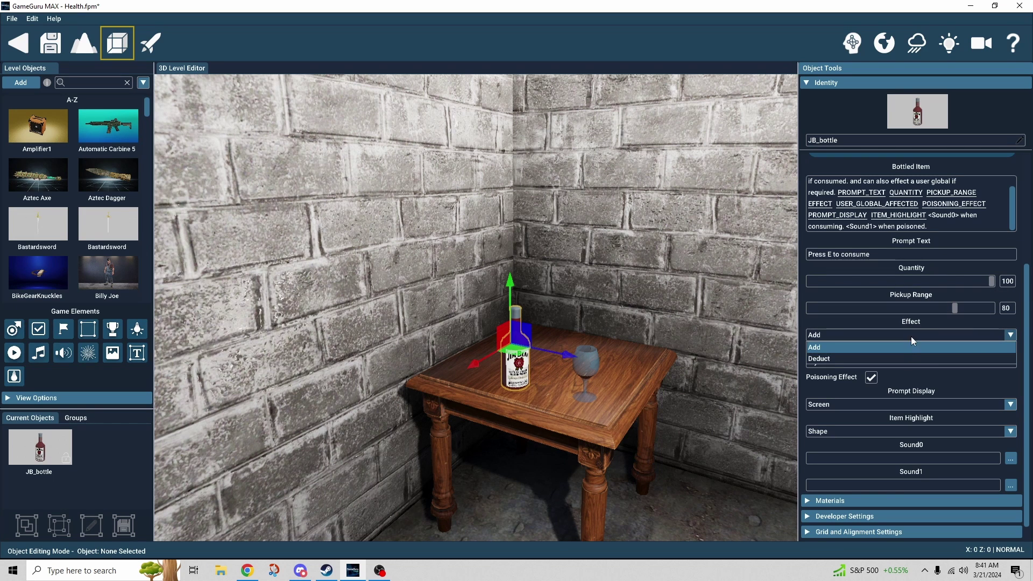
click(911, 337)
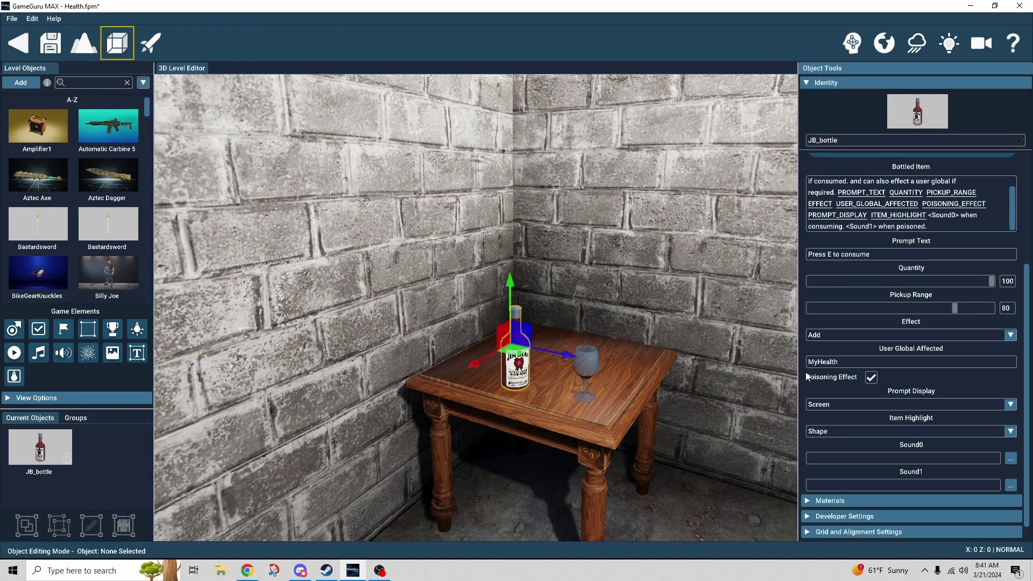
Step: Examine the Prompt Display and Item Highlight choices of the bottle's Bottled Item behavior, keeping the current ones
scroll(806, 377, down, 1)
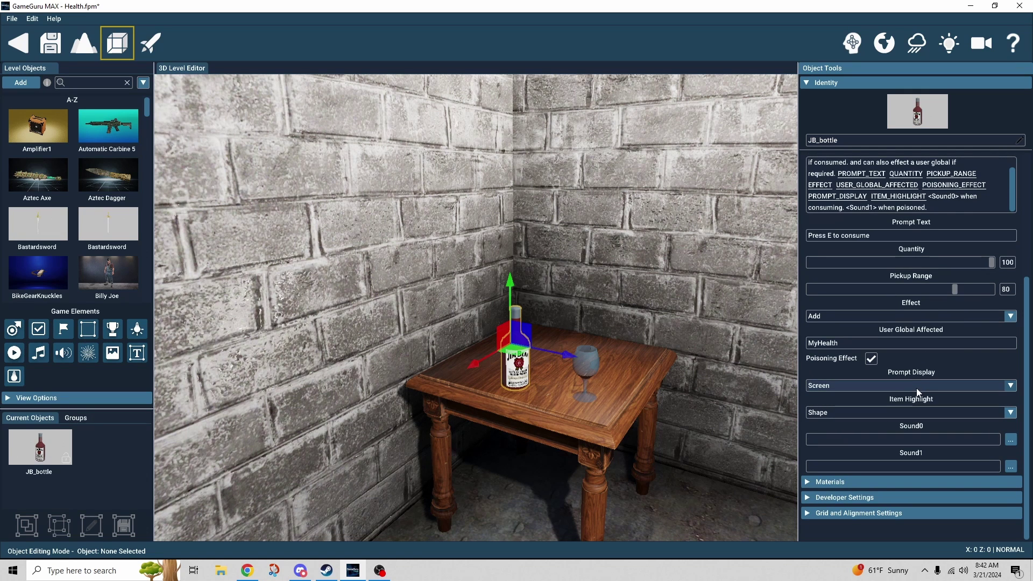
click(892, 386)
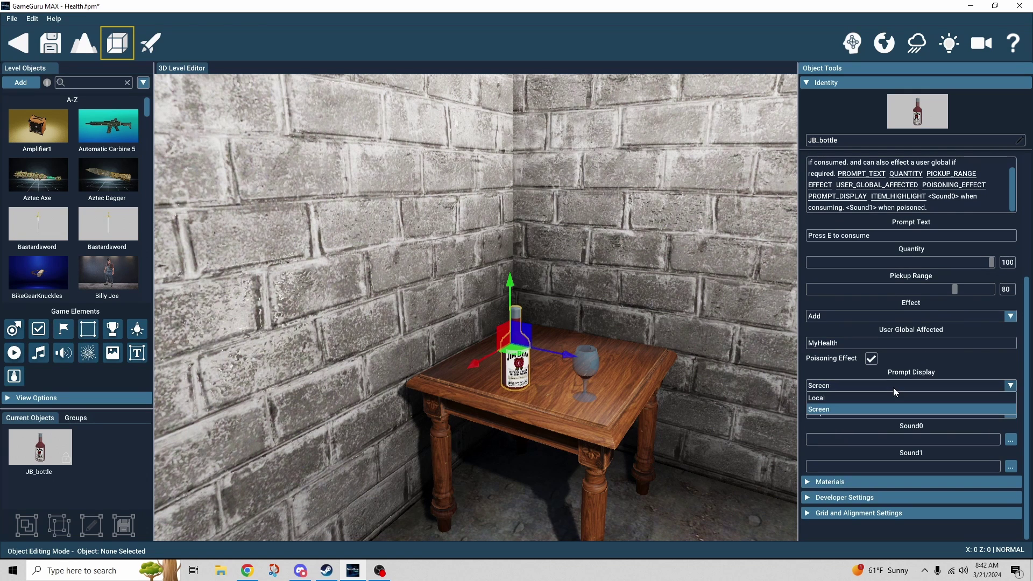
click(850, 370)
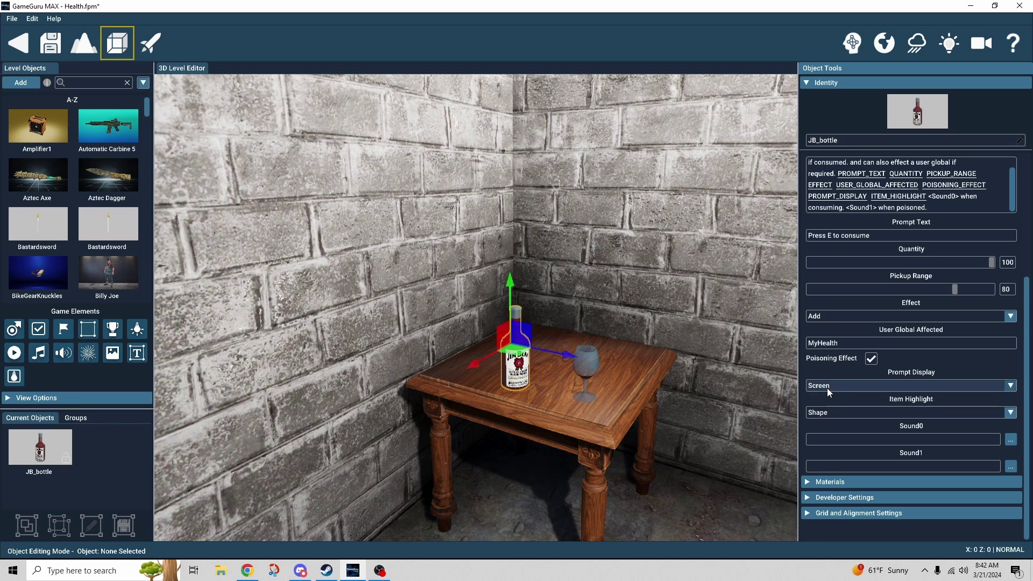
click(876, 415)
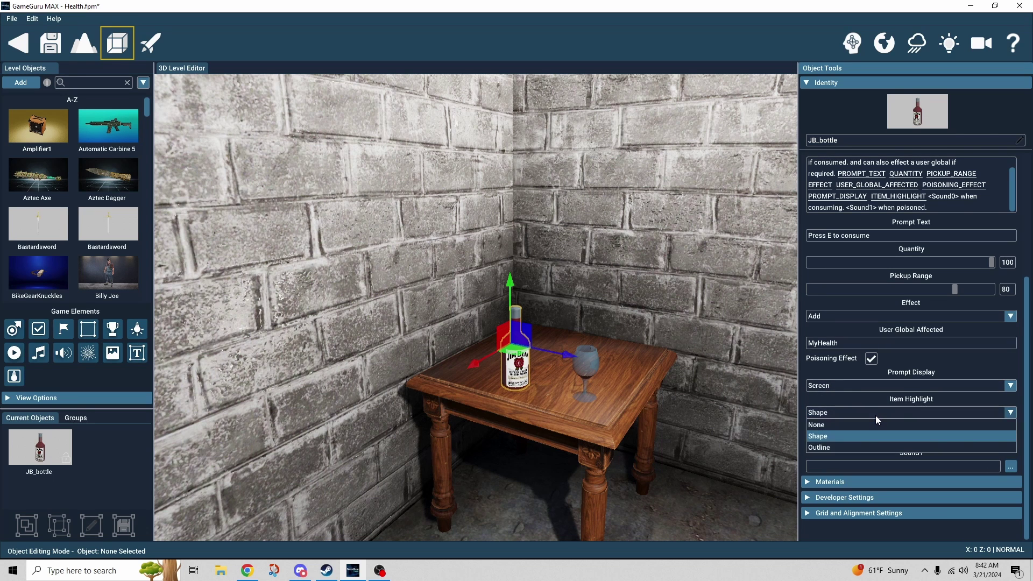
click(869, 415)
scroll(939, 366, up, 3)
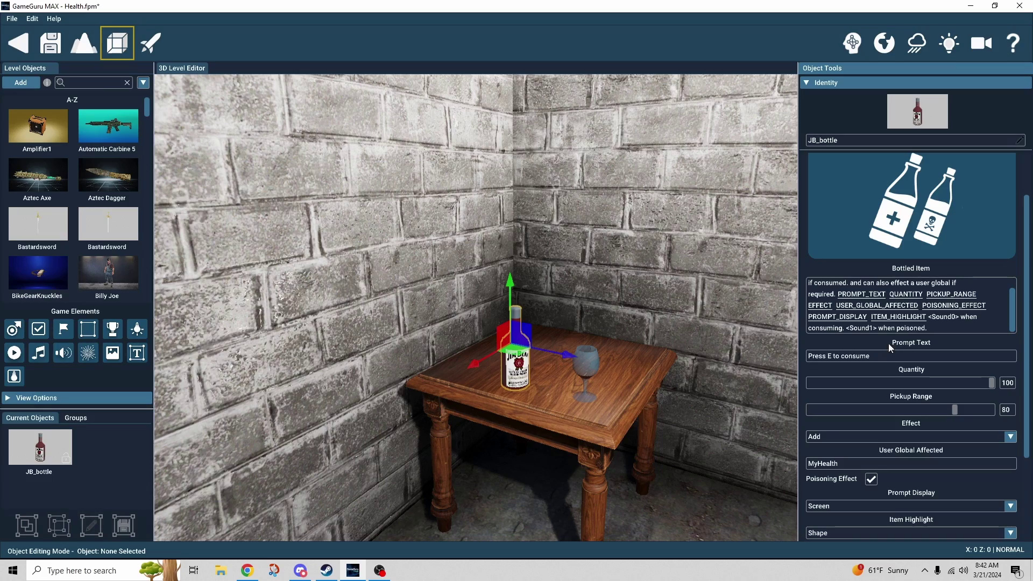
Step: Select the French Bread on the side table and review its Stamina behavior's description, prompt texts, quantity and range
right_drag(718, 455, 675, 476)
click(691, 474)
click(528, 434)
scroll(506, 428, down, 3)
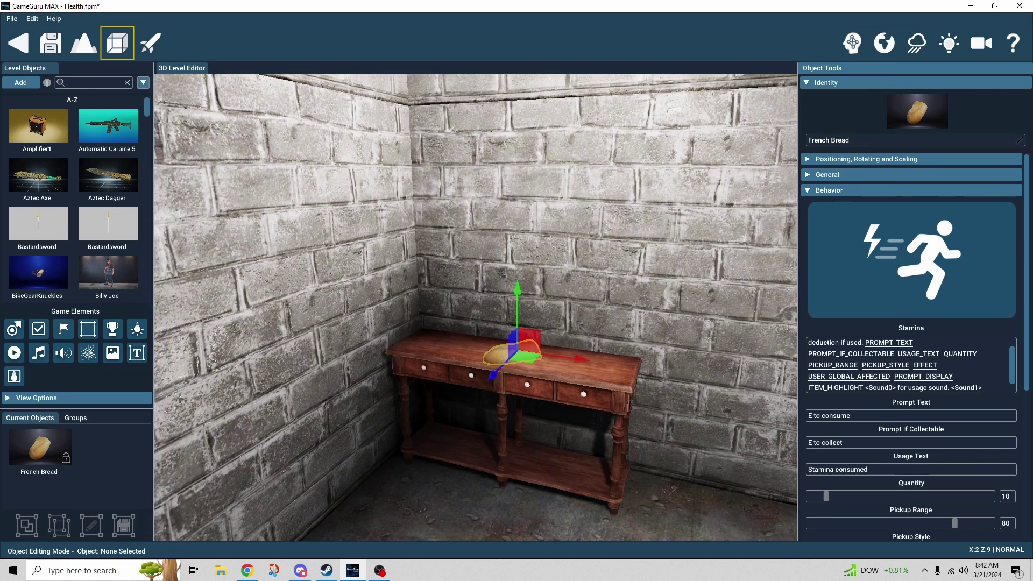
scroll(812, 326, down, 2)
scroll(800, 325, down, 5)
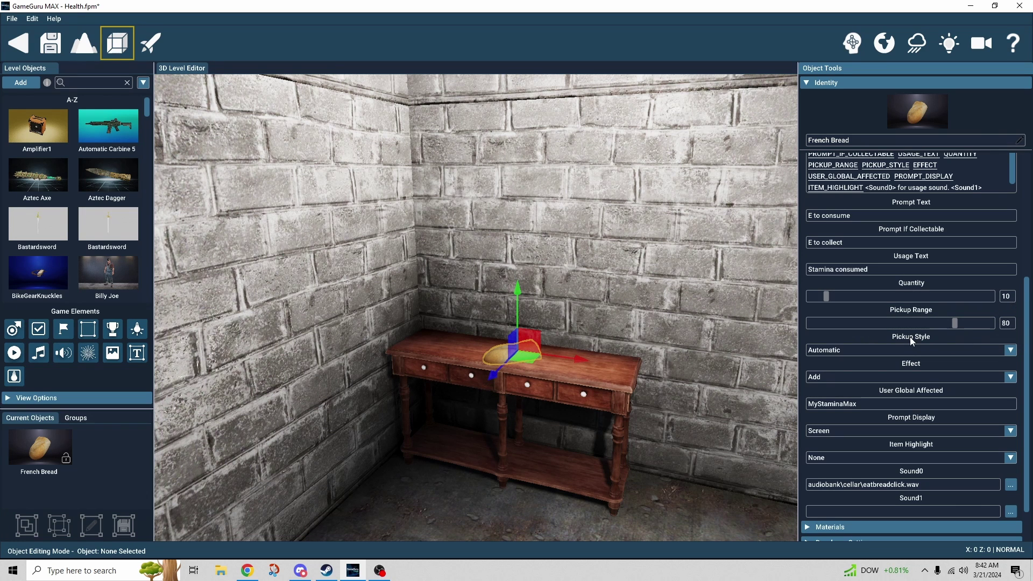
Step: Examine the Pickup Style and Effect choices of the French Bread's Stamina behavior without changing them
click(870, 350)
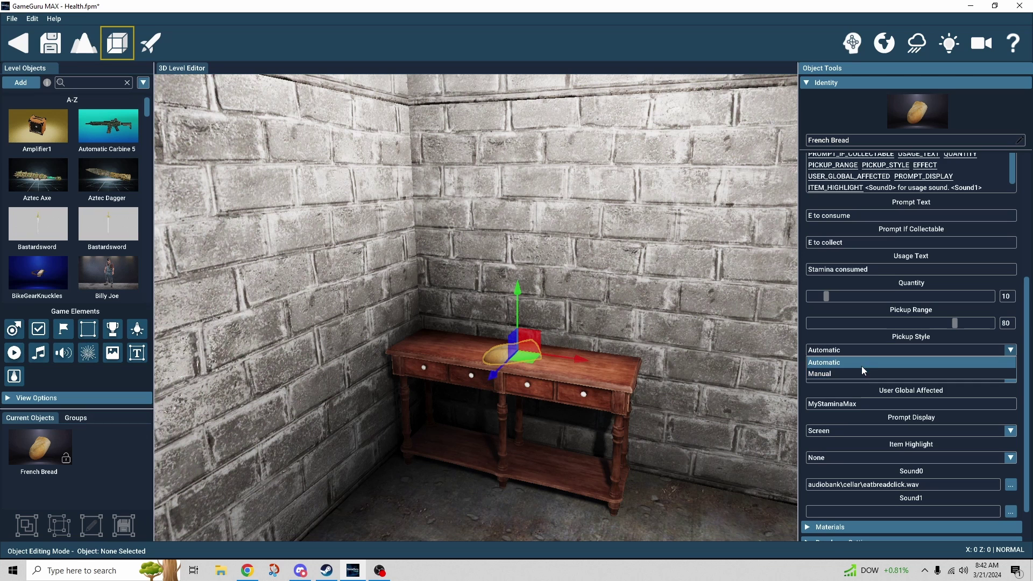
click(866, 337)
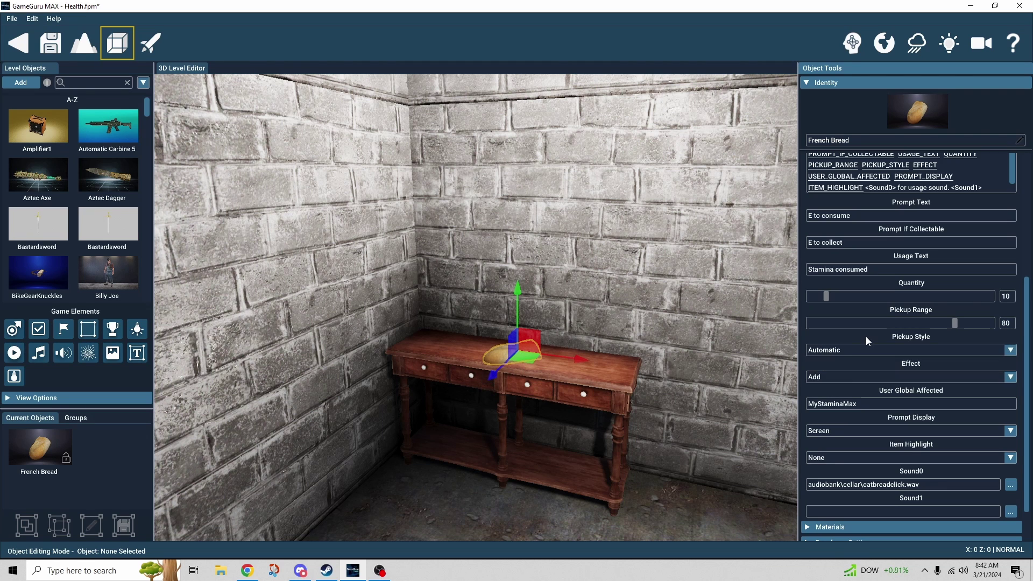
click(865, 377)
click(854, 364)
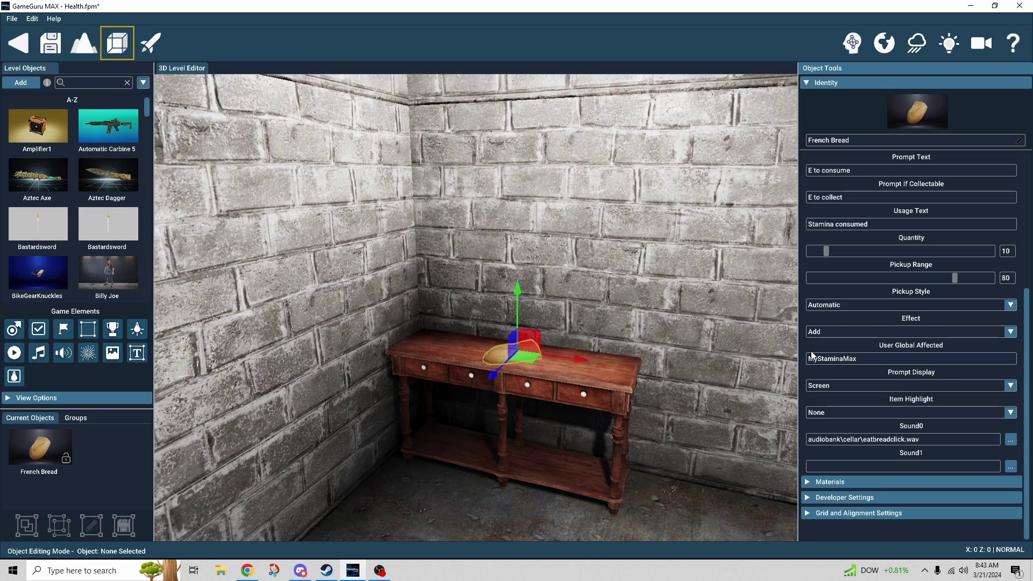
Step: Examine the French Bread's Prompt Display and Item Highlight choices and its sound slots, and return to the Stamina description
click(855, 388)
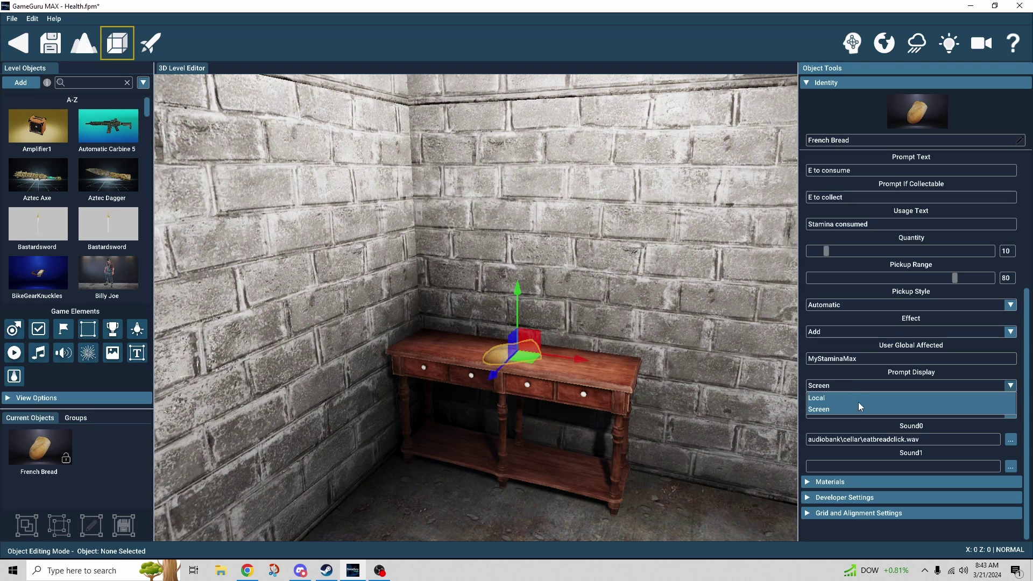
click(859, 408)
click(854, 413)
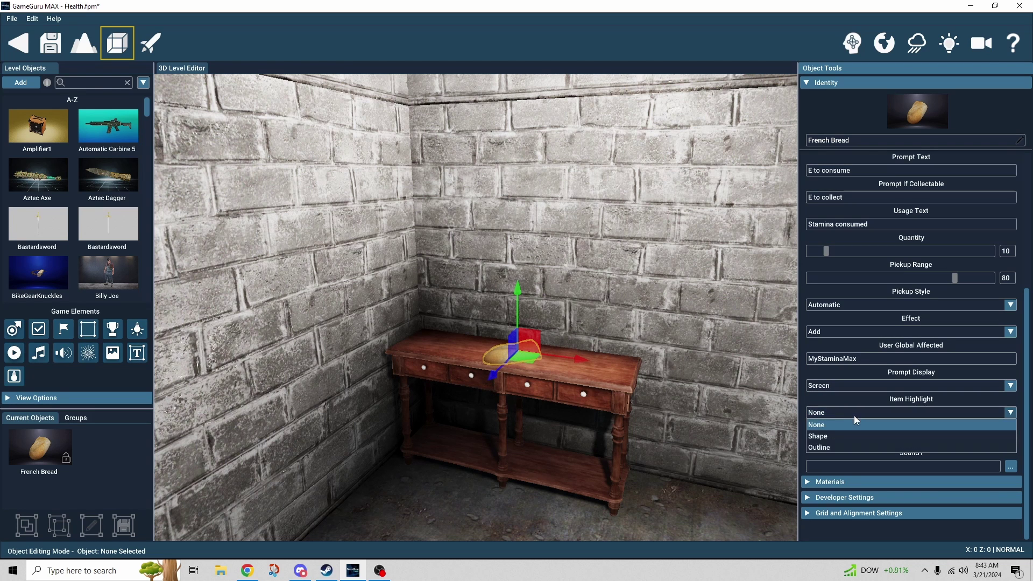
click(854, 415)
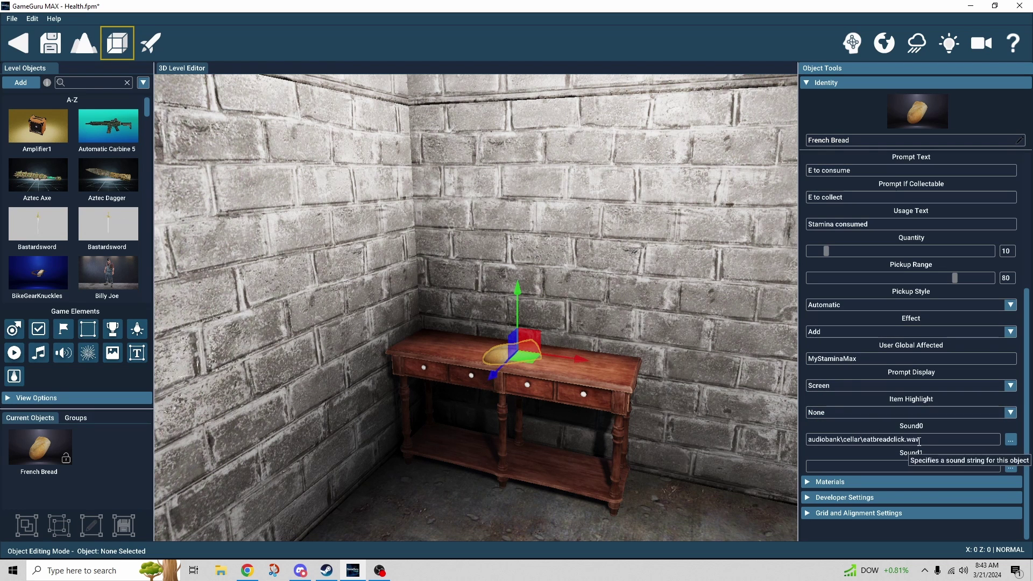
scroll(911, 380, up, 3)
scroll(926, 345, down, 1)
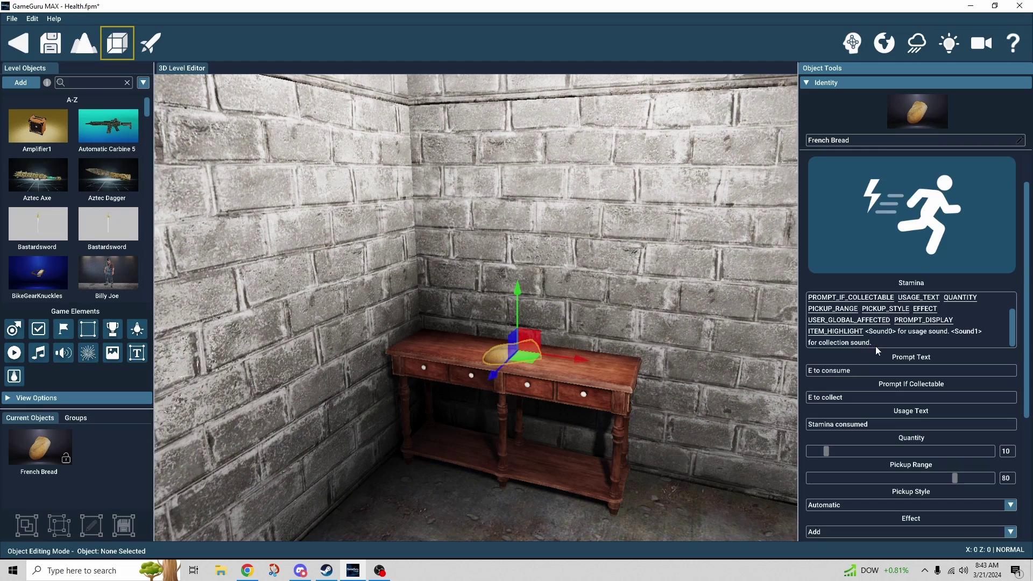
Step: Select the Trigger Zone inside the doorway and enable Heal Once Only in its Heal behavior
right_drag(729, 358, 517, 369)
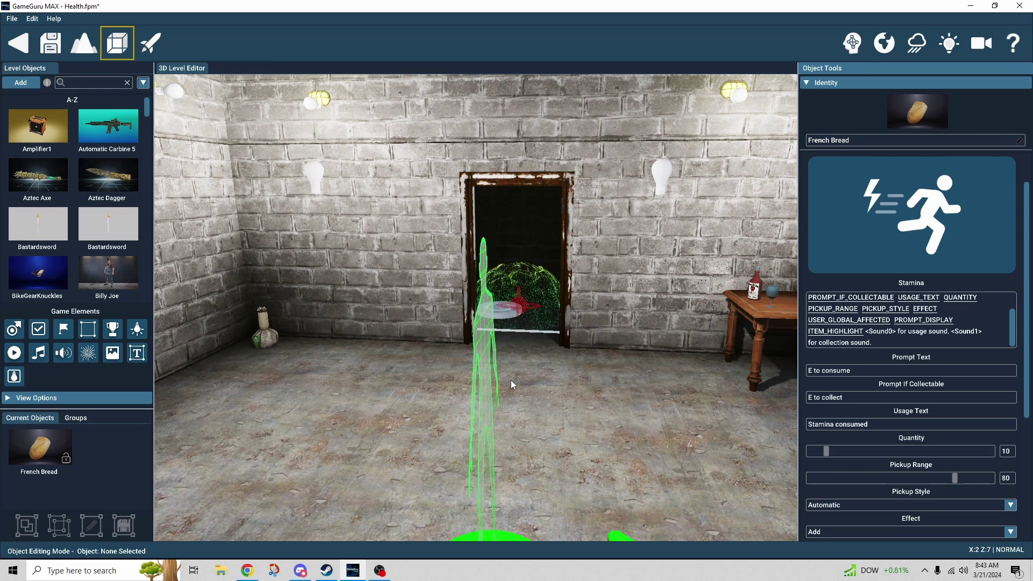
right_drag(505, 396, 507, 393)
click(425, 425)
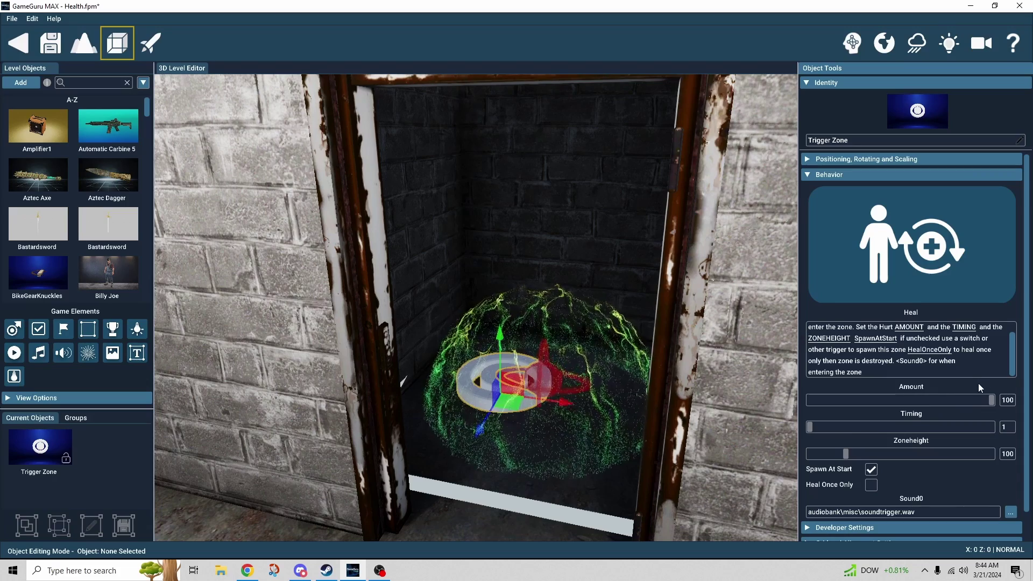
scroll(979, 383, down, 1)
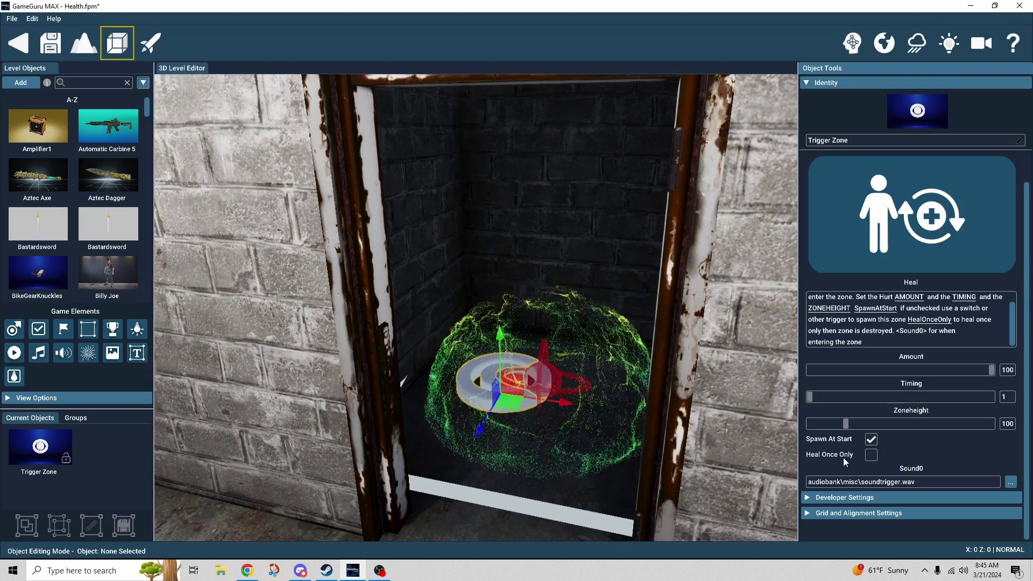
click(871, 456)
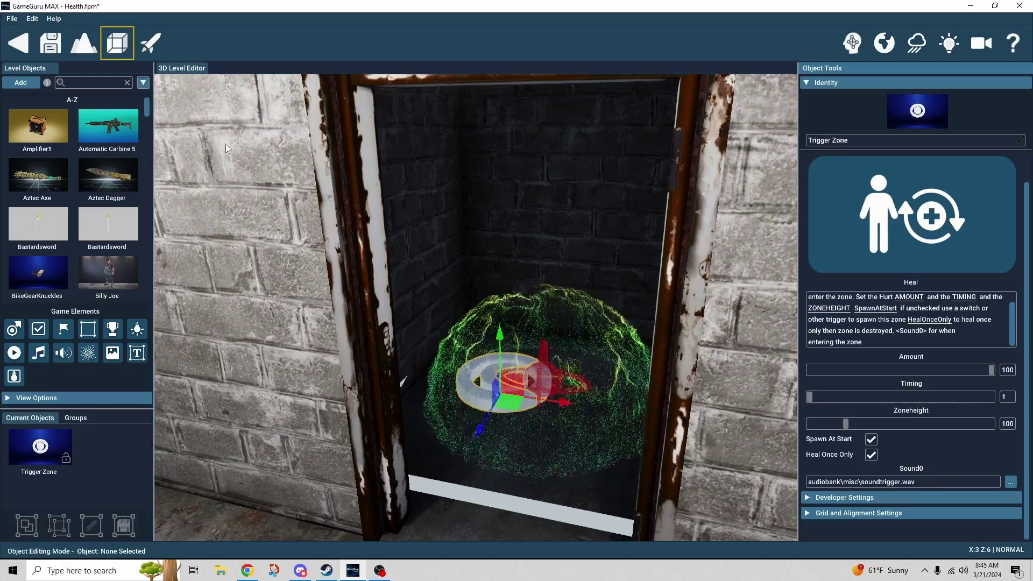
Step: Test the level: open the barred door, let the enemy inside deal damage, and shoot him
click(150, 43)
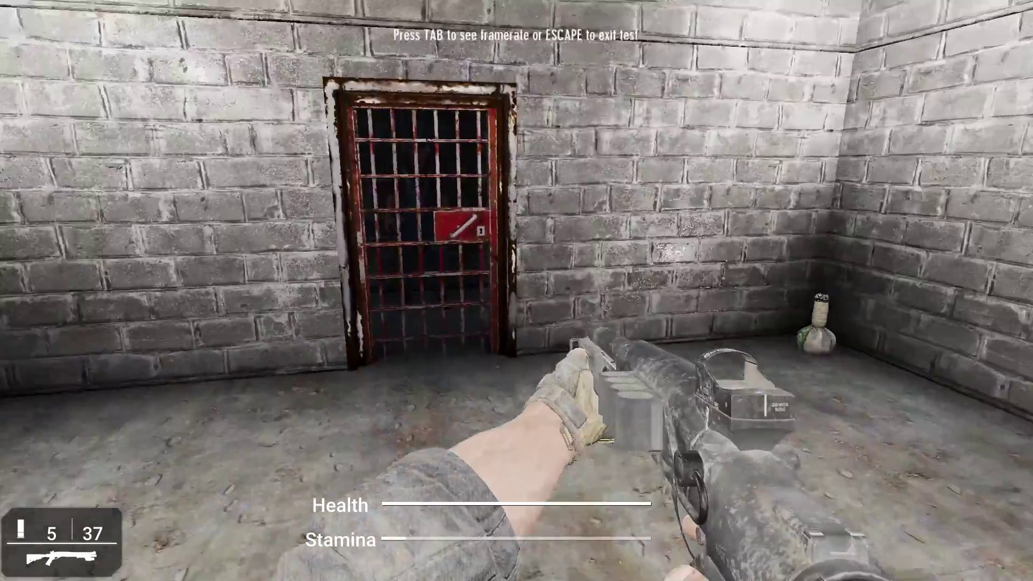
key(w)
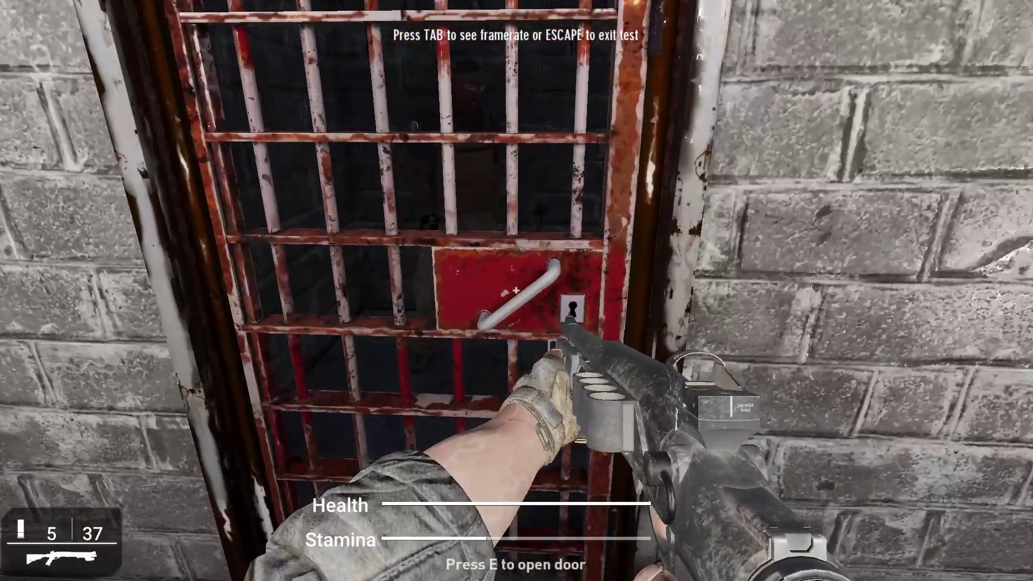
key(e)
key(w)
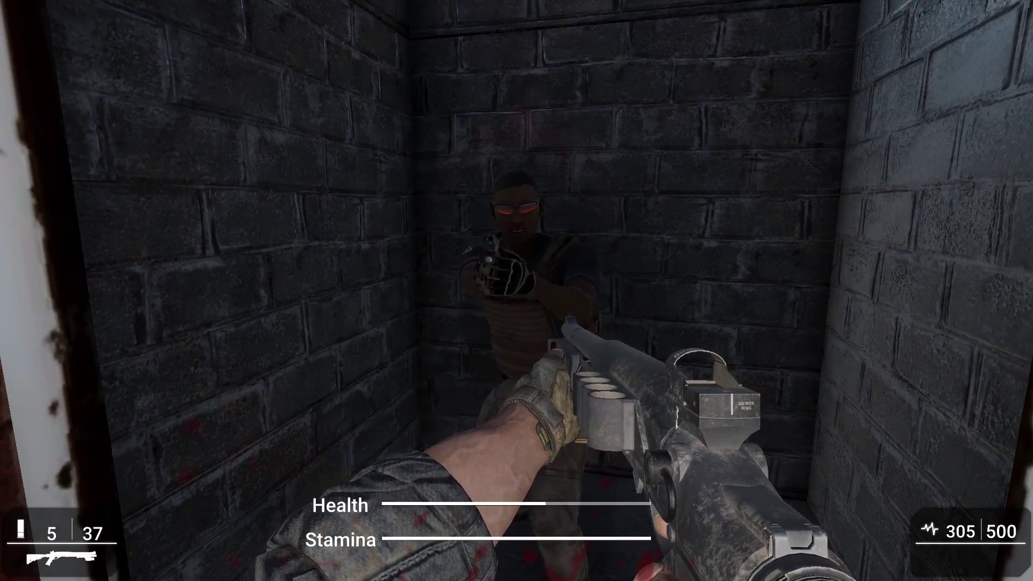
click(516, 291)
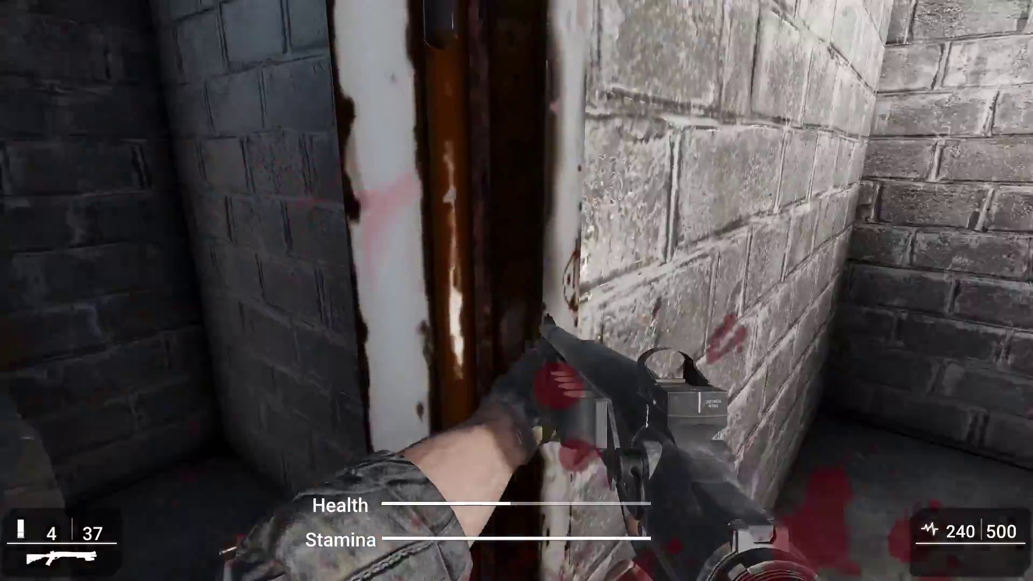
Step: Walk into the healing zone in the other doorway to check its one-time health boost, and end the test
key(w)
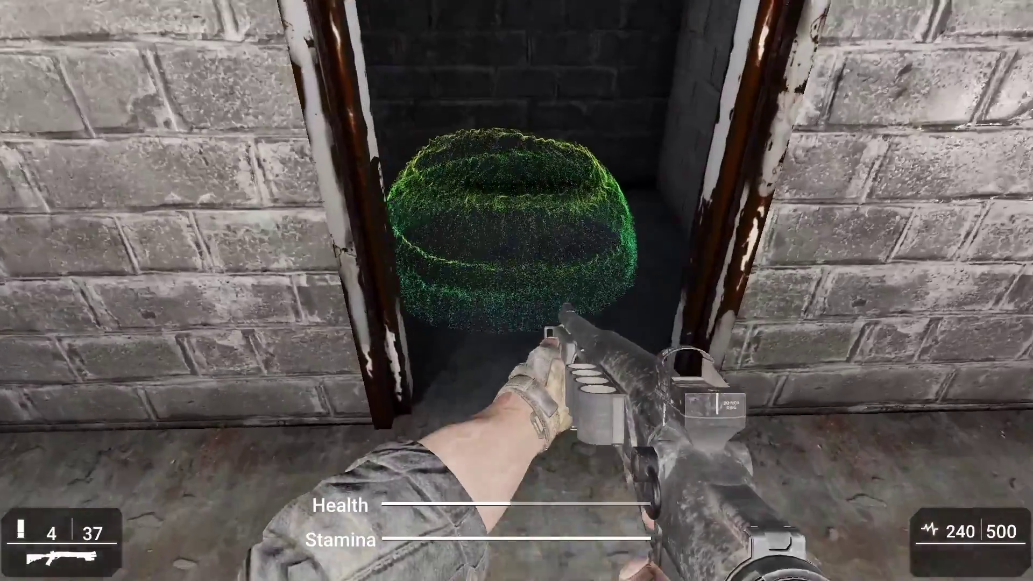
key(w)
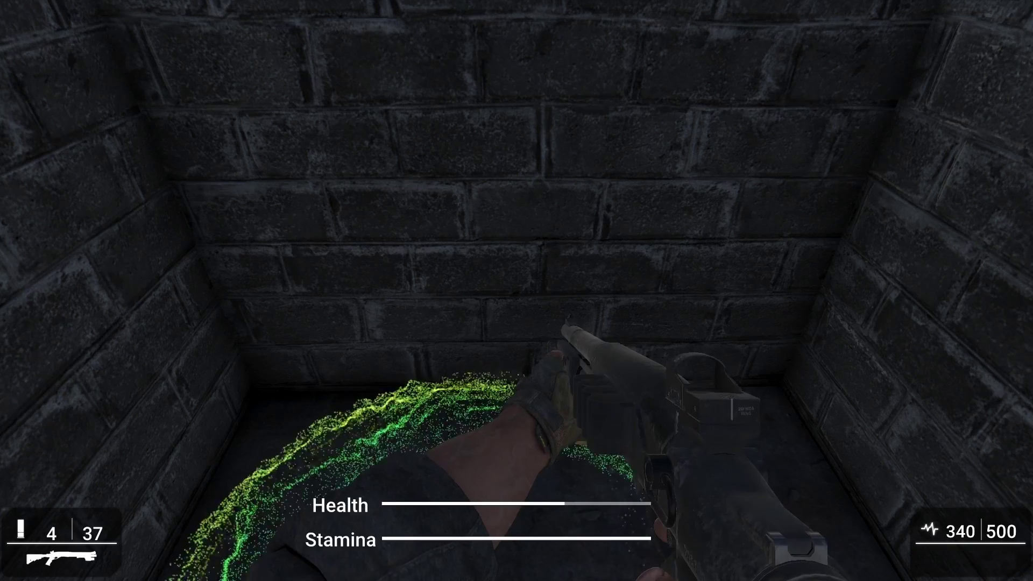
key(w)
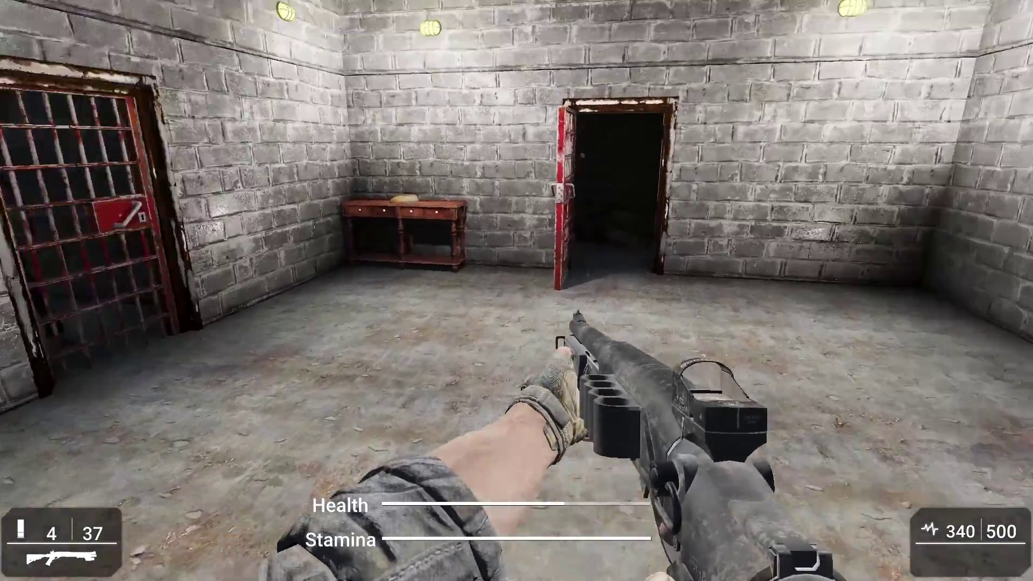
mouse_move(516, 291)
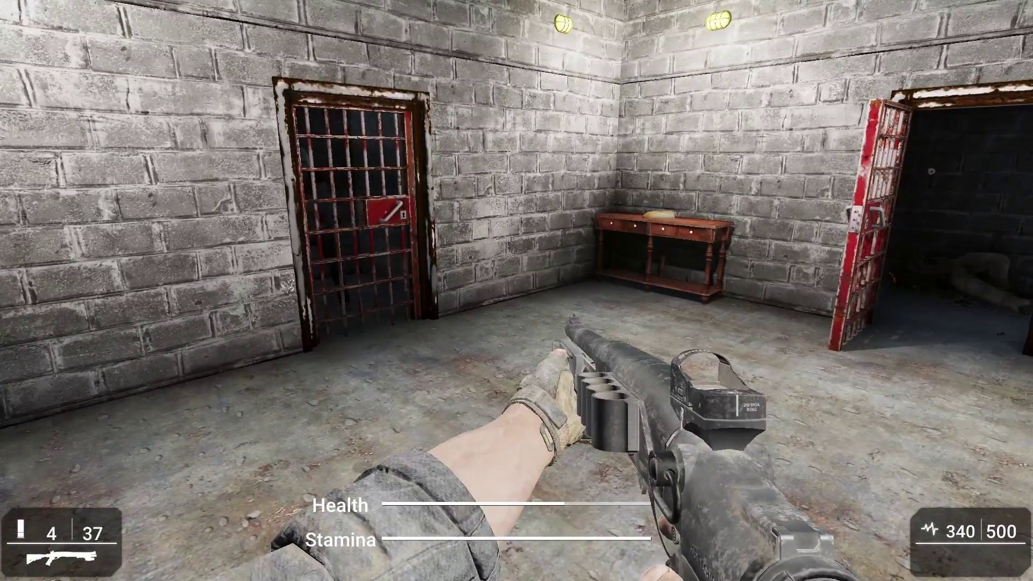
key(Escape)
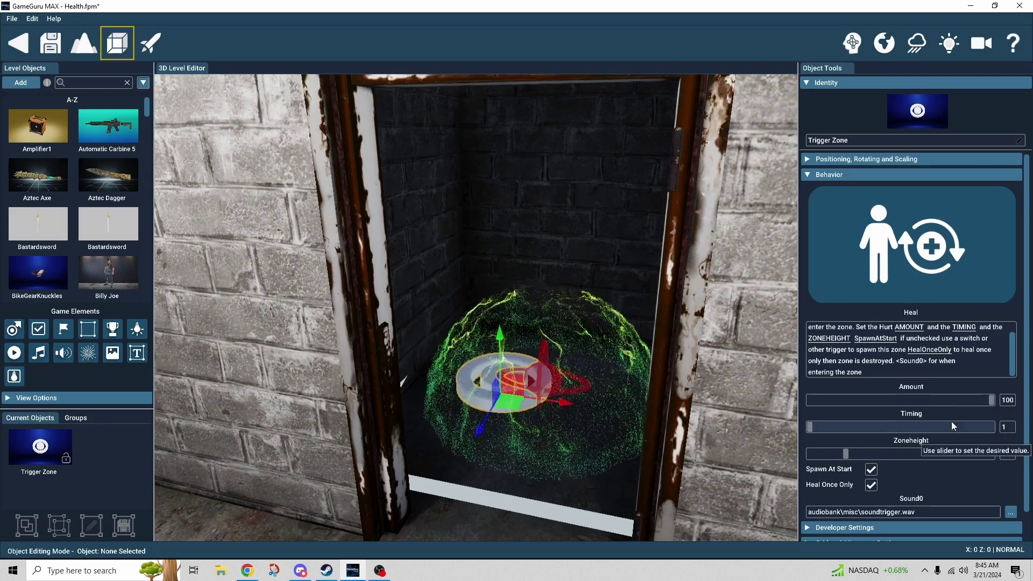
Step: Leave the level for the Game Project Storyboard, saving the level first
scroll(951, 426, down, 1)
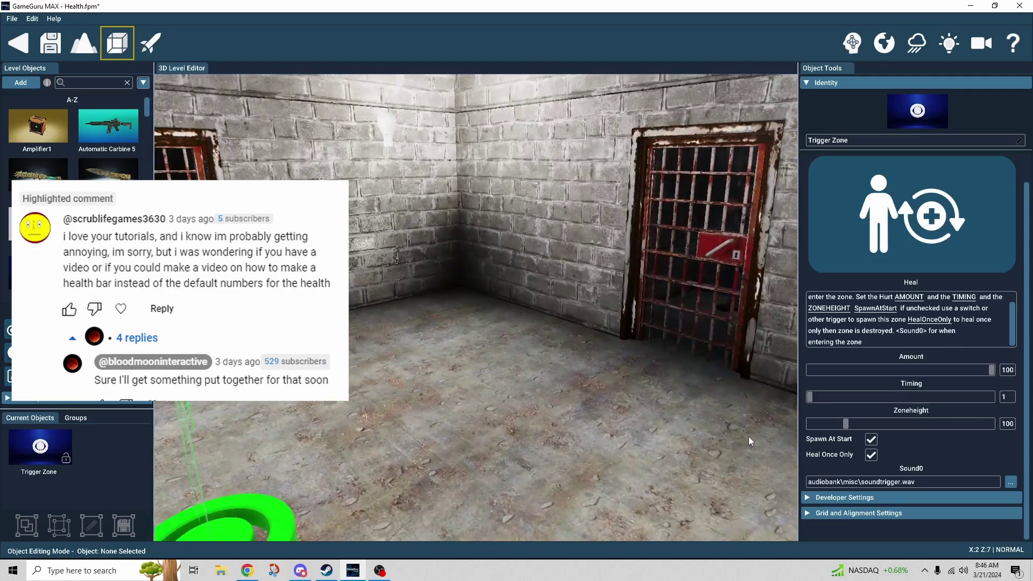
click(18, 48)
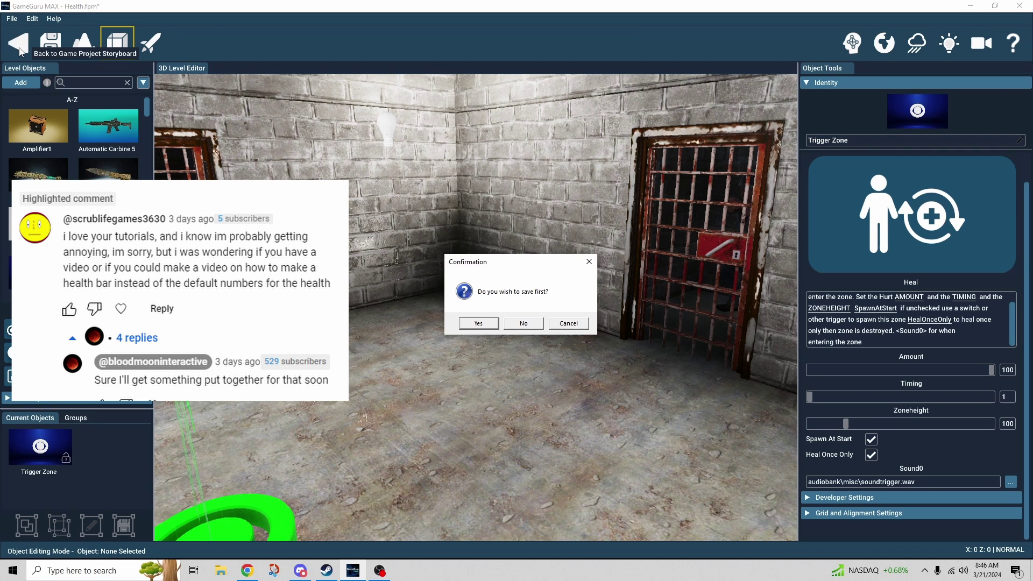
click(480, 324)
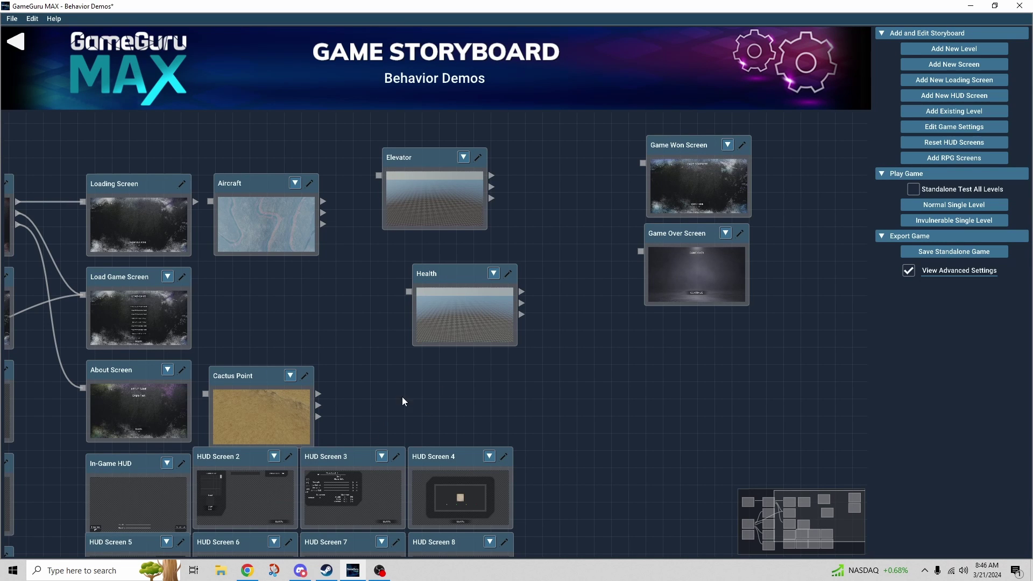
Step: Open HUD Screen 3 for editing to inspect its player stats layout, and return to the storyboard
mouse_move(582, 412)
right_down()
mouse_move(579, 273)
mouse_move(609, 276)
right_up()
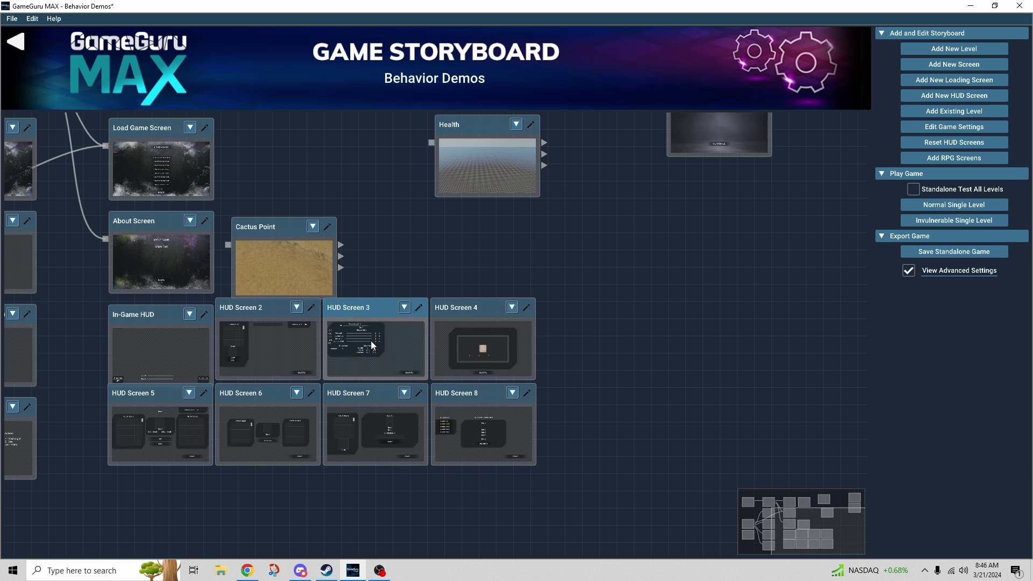
click(419, 307)
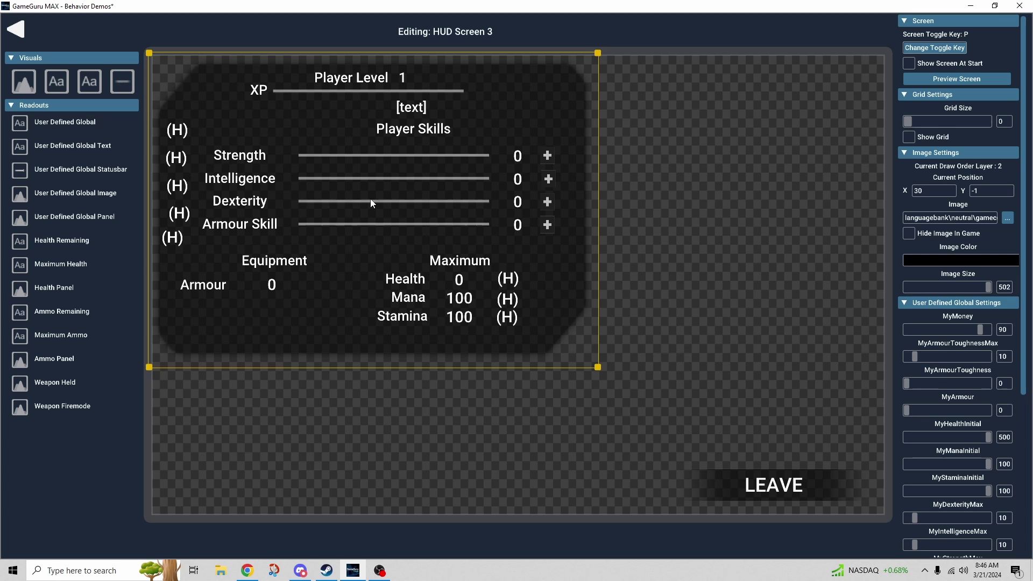
click(16, 30)
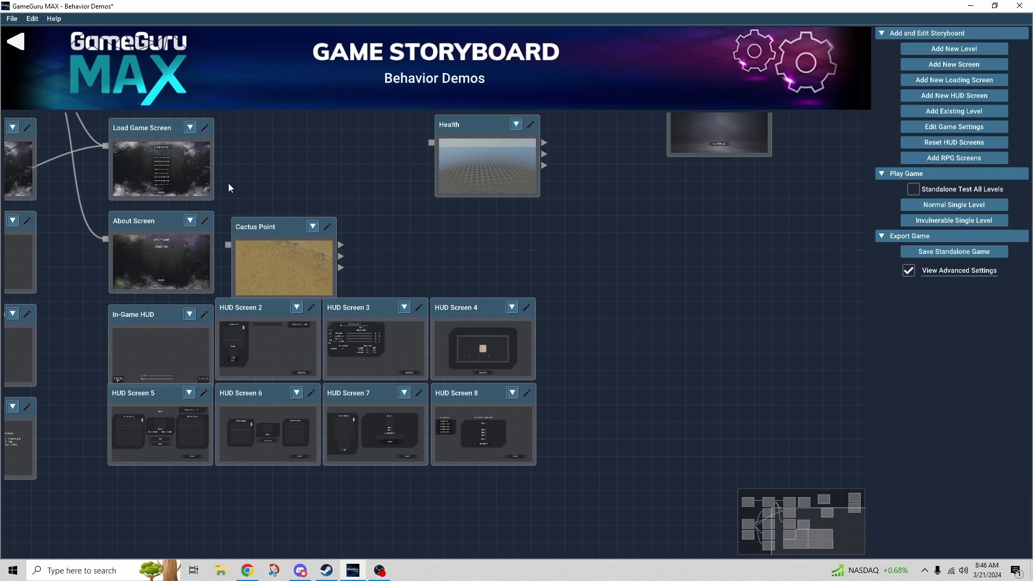